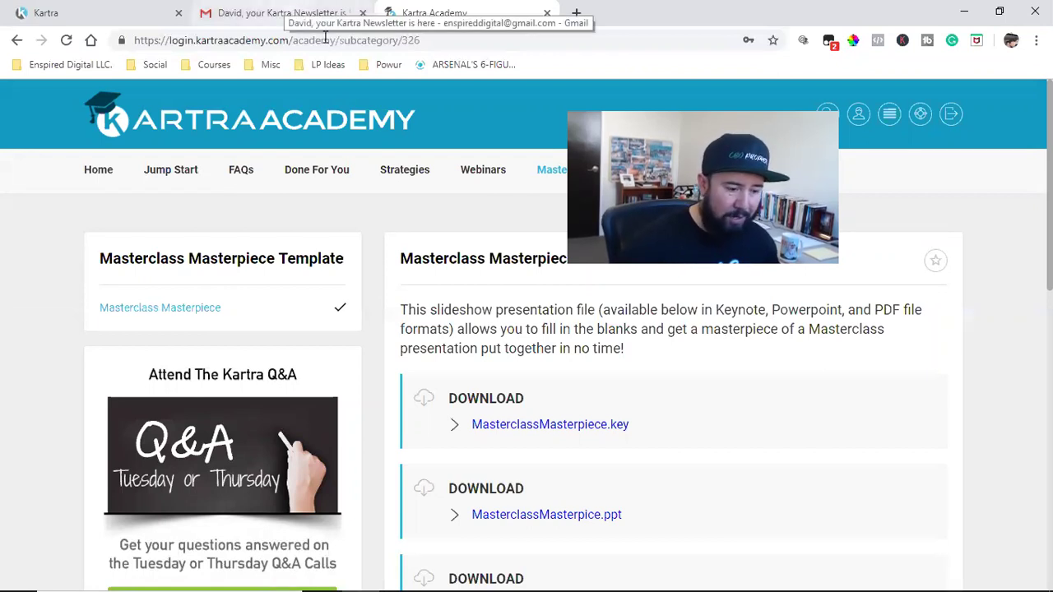
Step: Switch to Gmail and go from the trashed newsletter to the Inbox
click(283, 12)
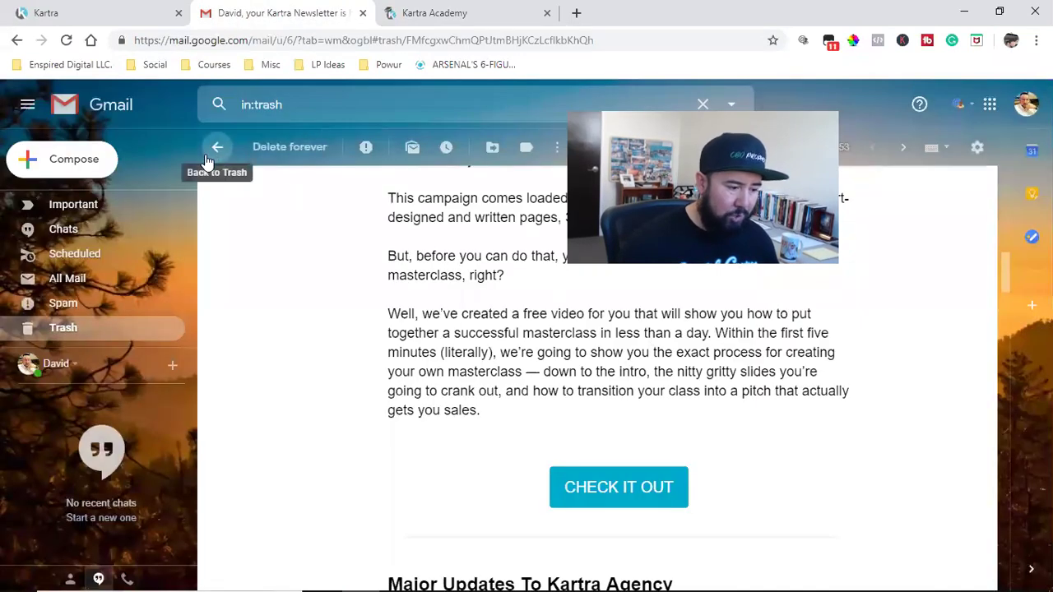
scroll(82, 271, up, 3)
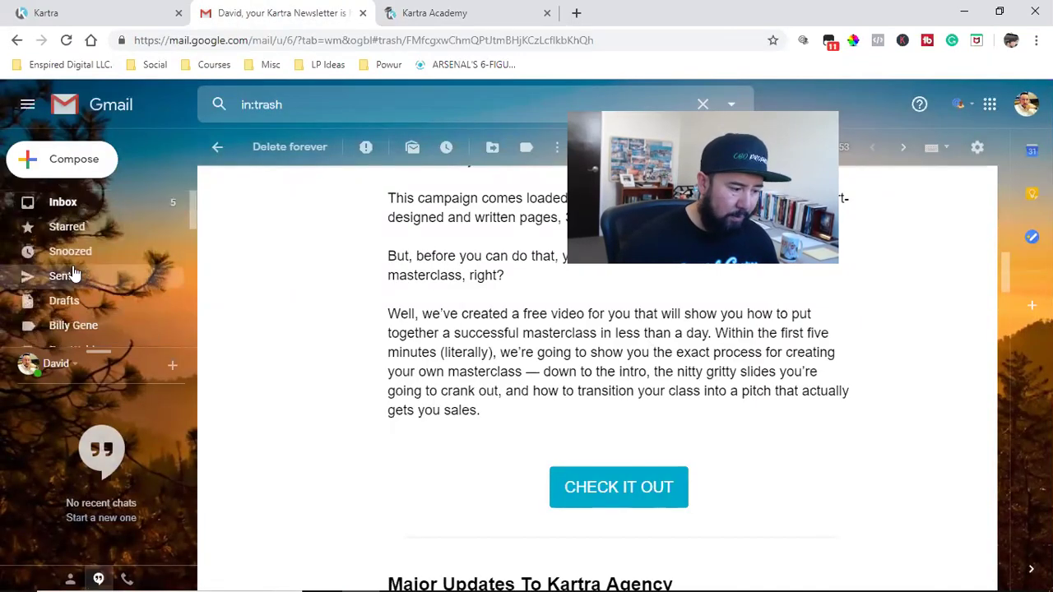
click(49, 201)
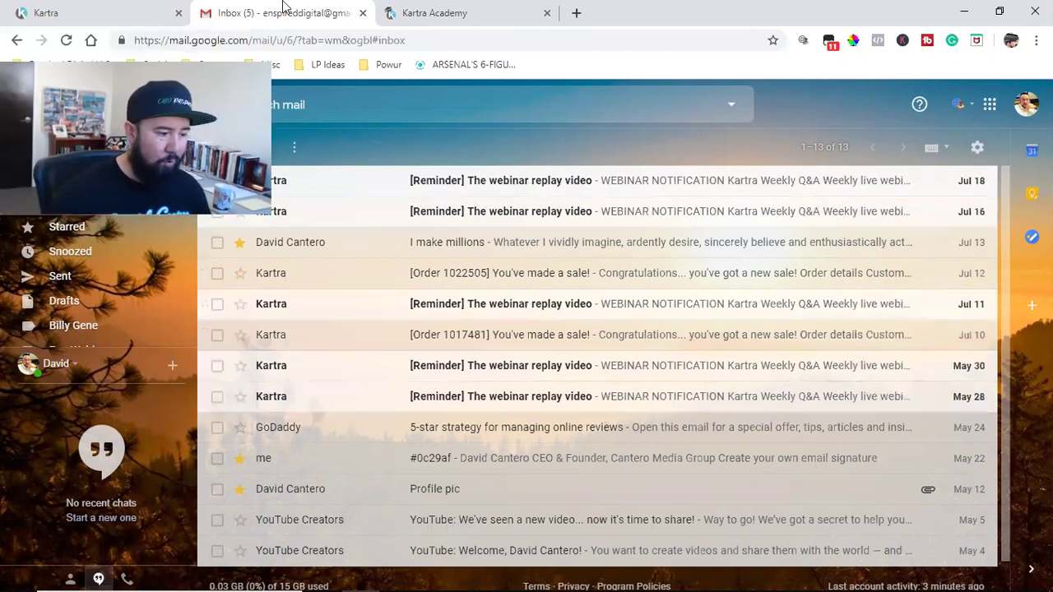
Step: Switch to Kartra and open the My Pages list
click(89, 11)
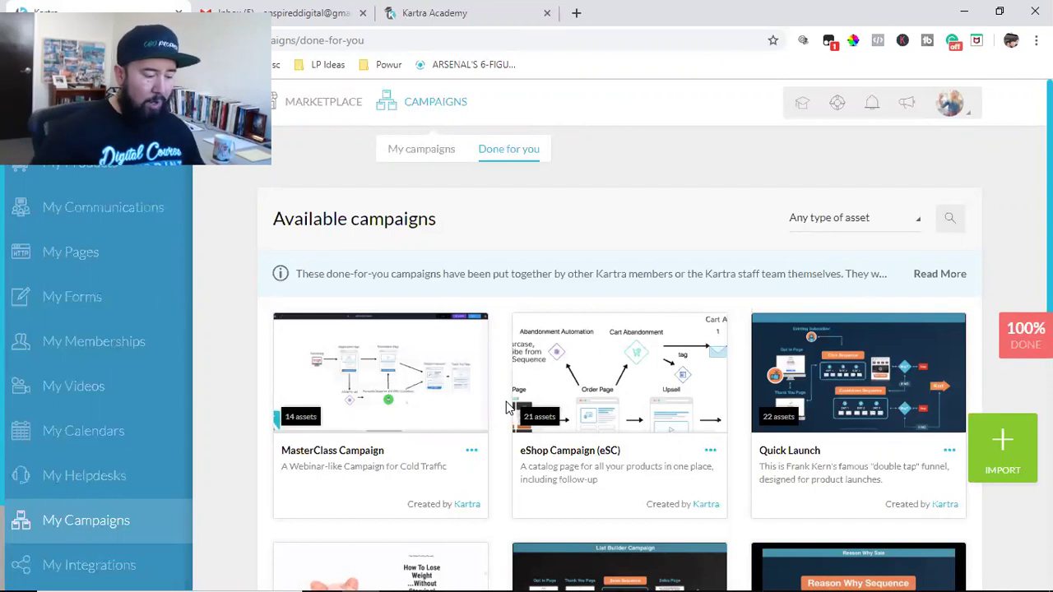
click(58, 533)
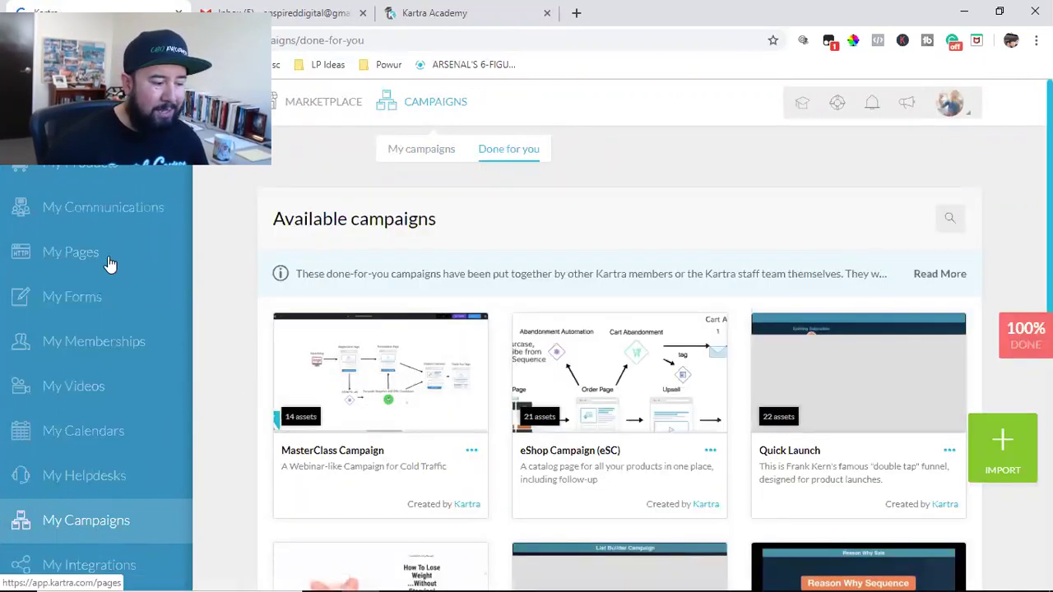
scroll(115, 288, down, 1)
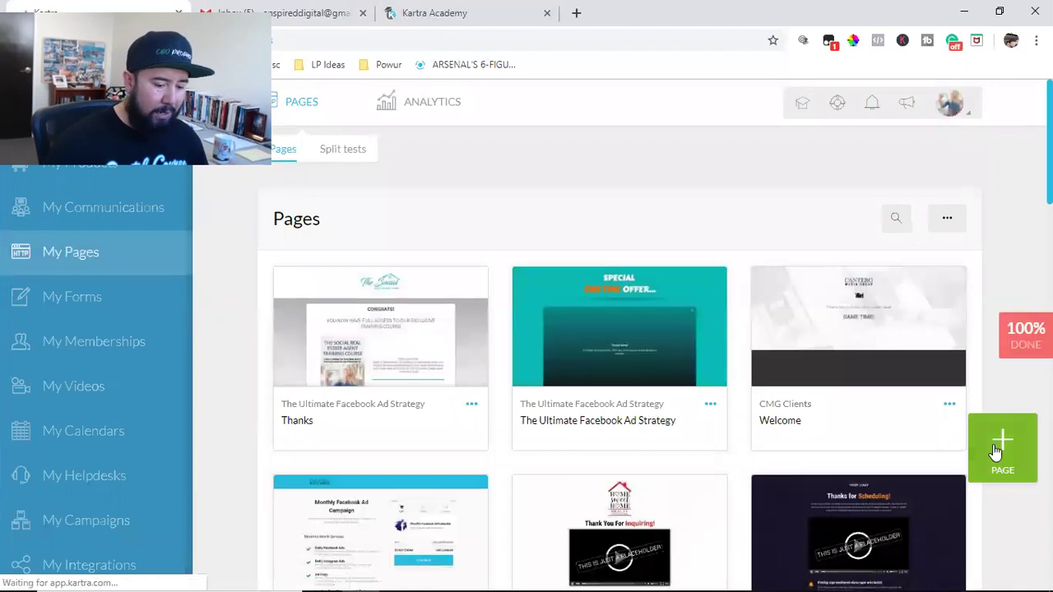
mouse_move(520, 363)
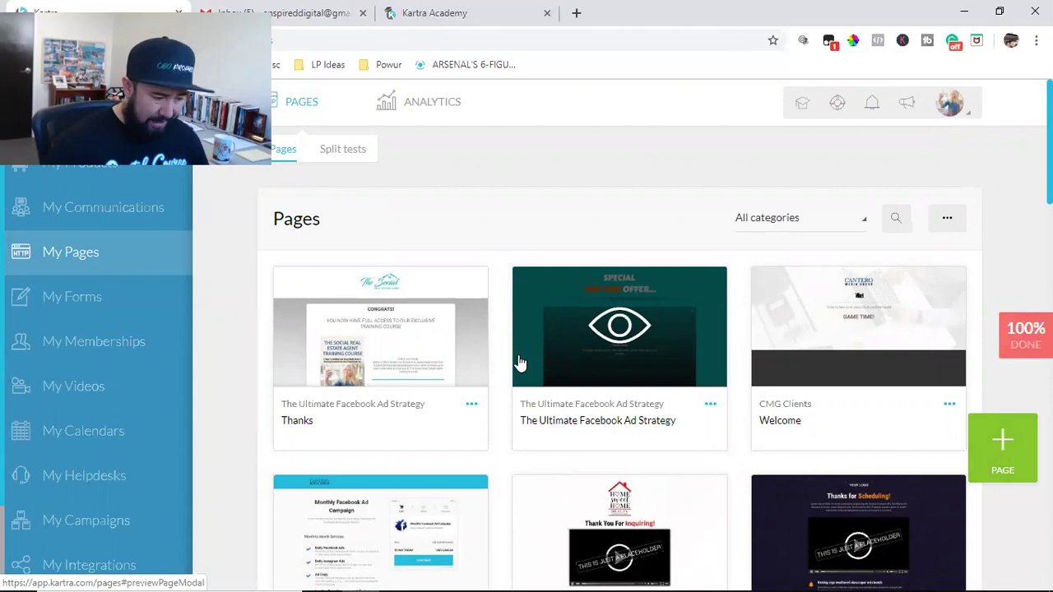
Step: Start a new page and browse the Video Sales, Thank You, Squeeze and Long Sales Pages templates
click(999, 459)
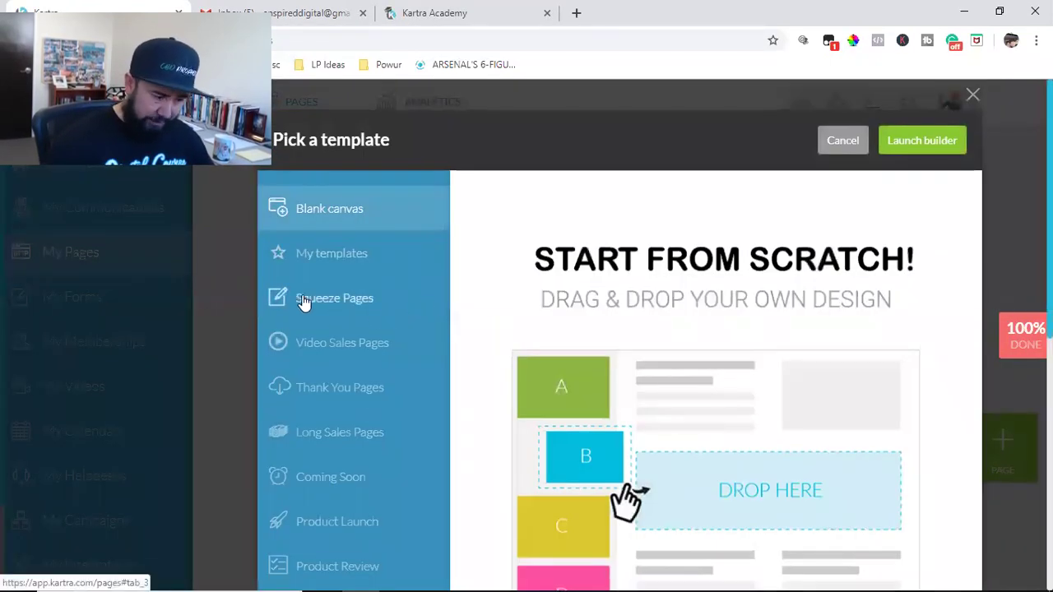
click(333, 352)
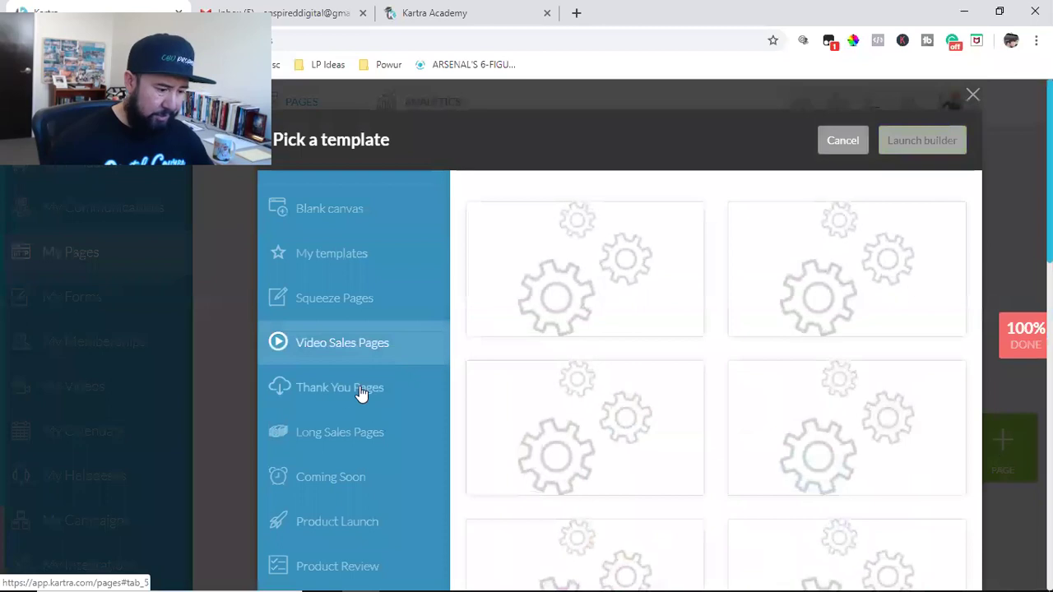
click(344, 387)
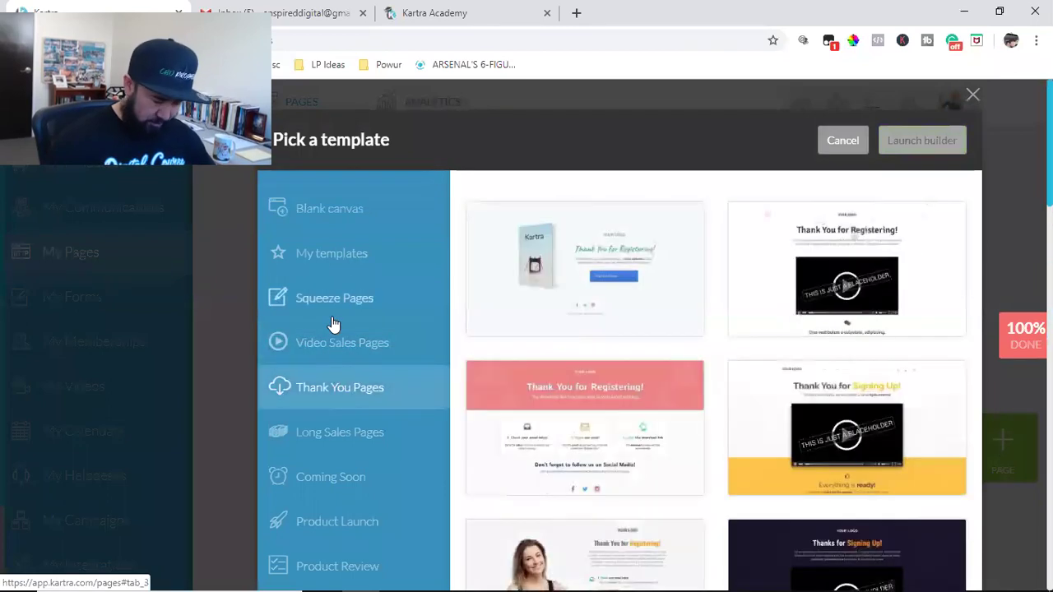
click(336, 303)
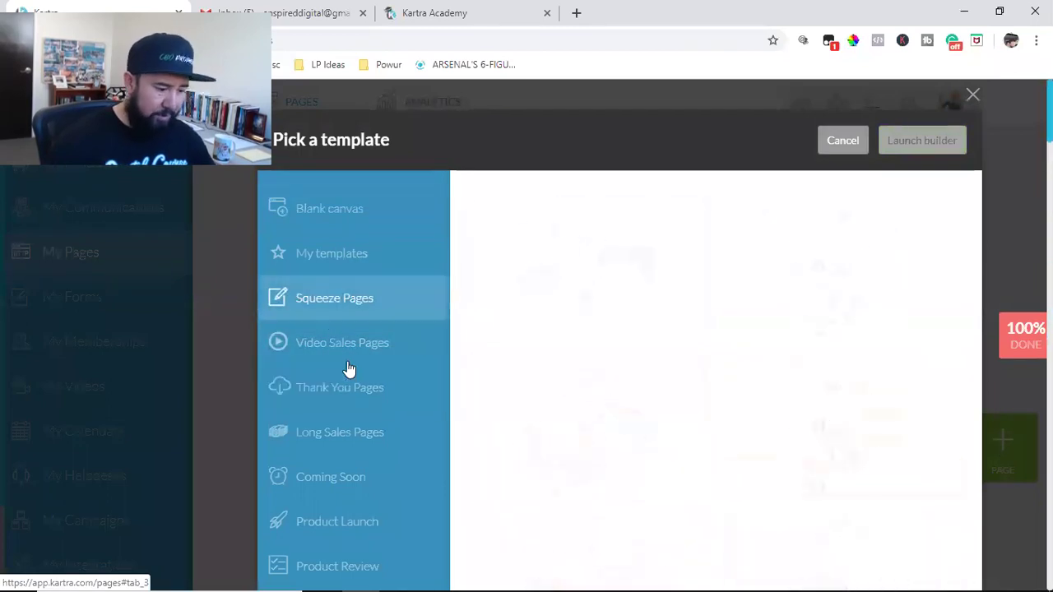
click(344, 430)
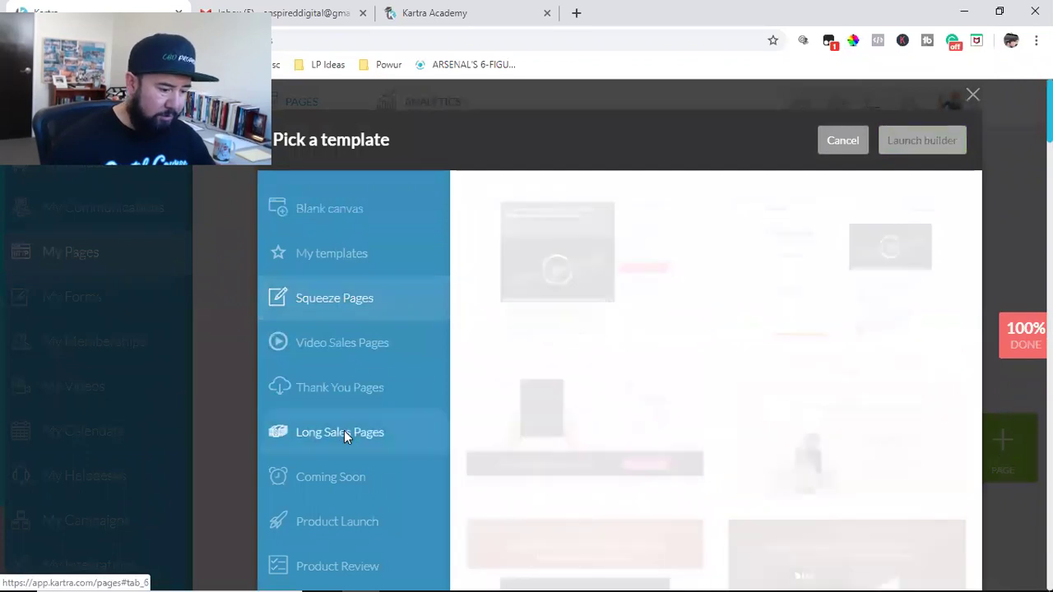
scroll(344, 430, down, 1)
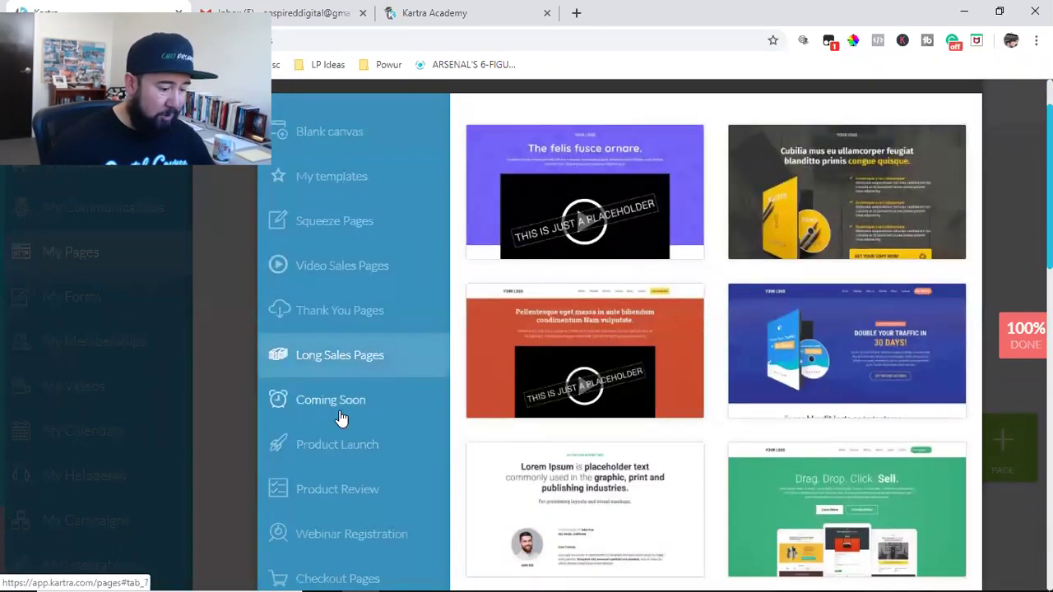
Step: Browse the Coming Soon and Product Launch page templates
click(339, 409)
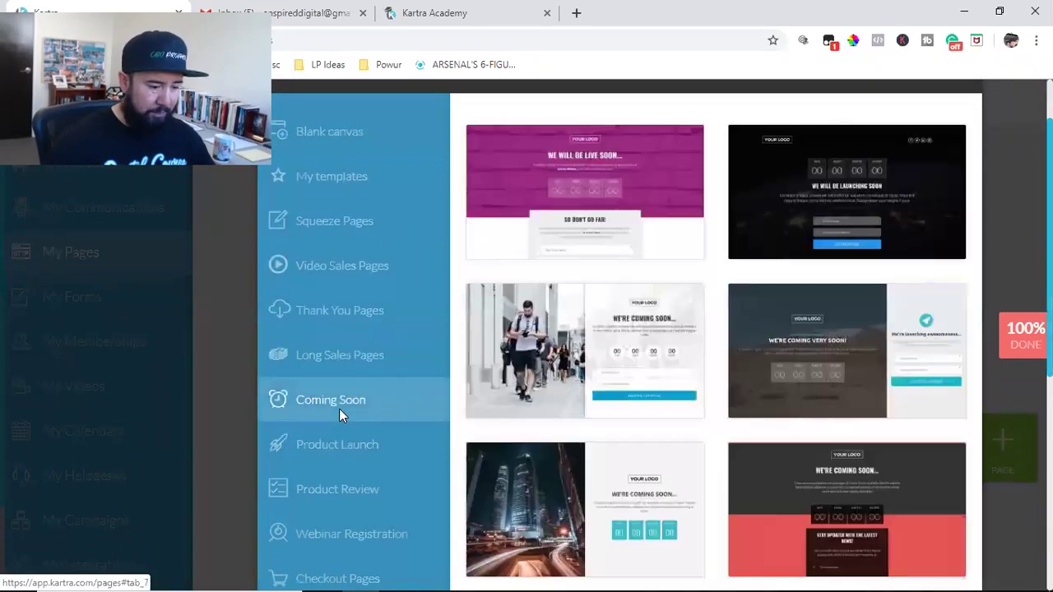
click(325, 450)
mouse_move(563, 397)
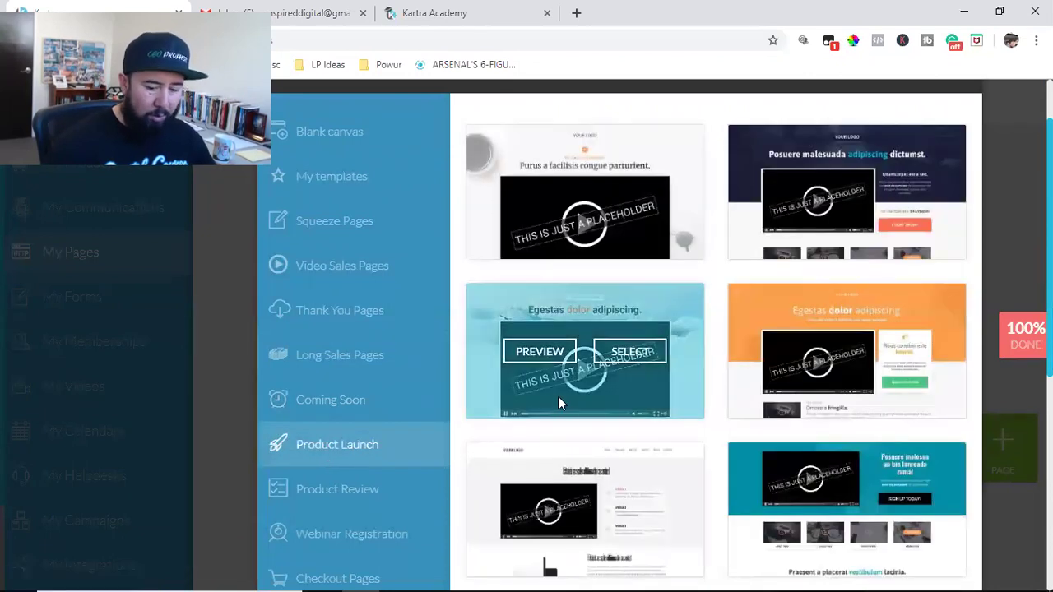
scroll(360, 446, down, 2)
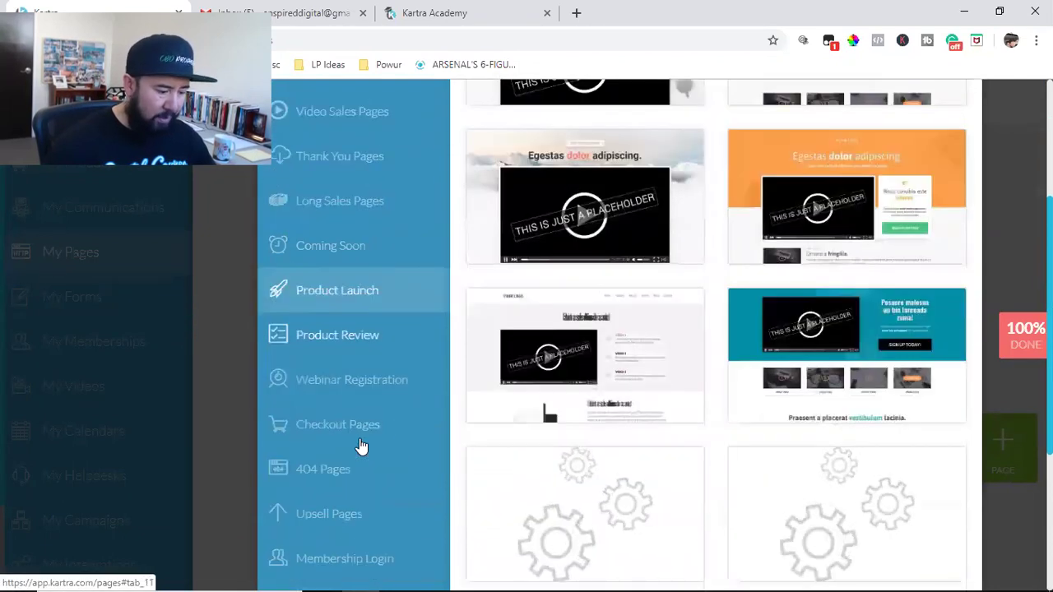
scroll(357, 440, down, 1)
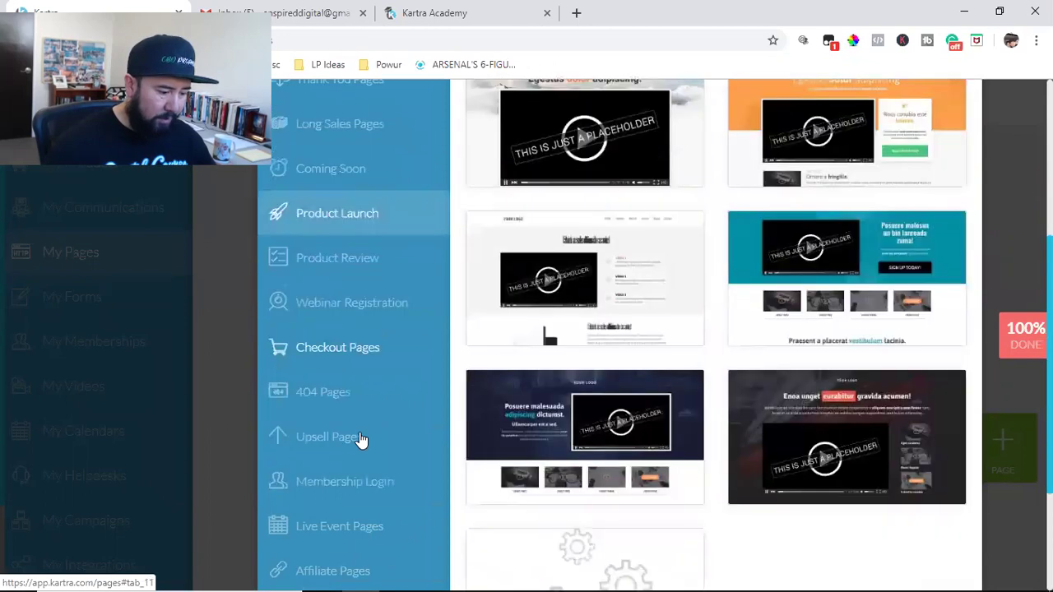
Step: Browse the Webinar Registration and Blog Homes templates, and cancel the template picker
click(352, 304)
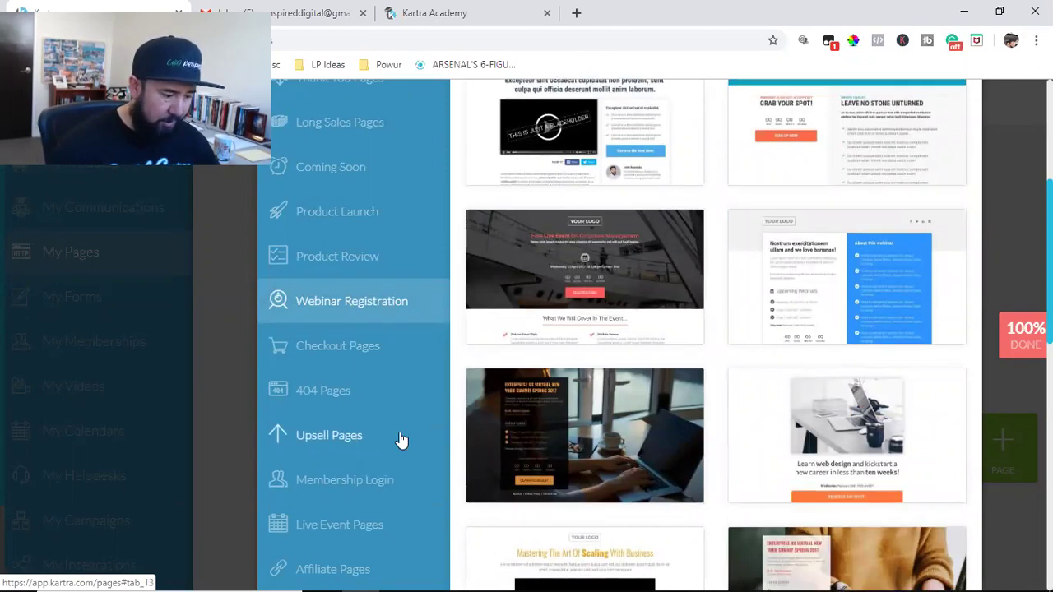
scroll(400, 440, down, 6)
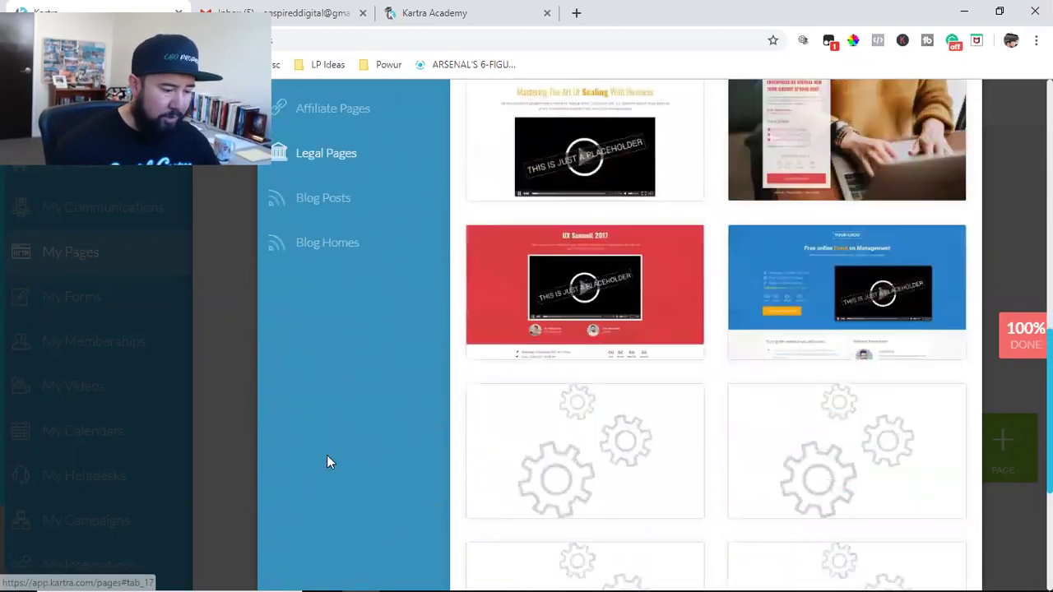
click(310, 242)
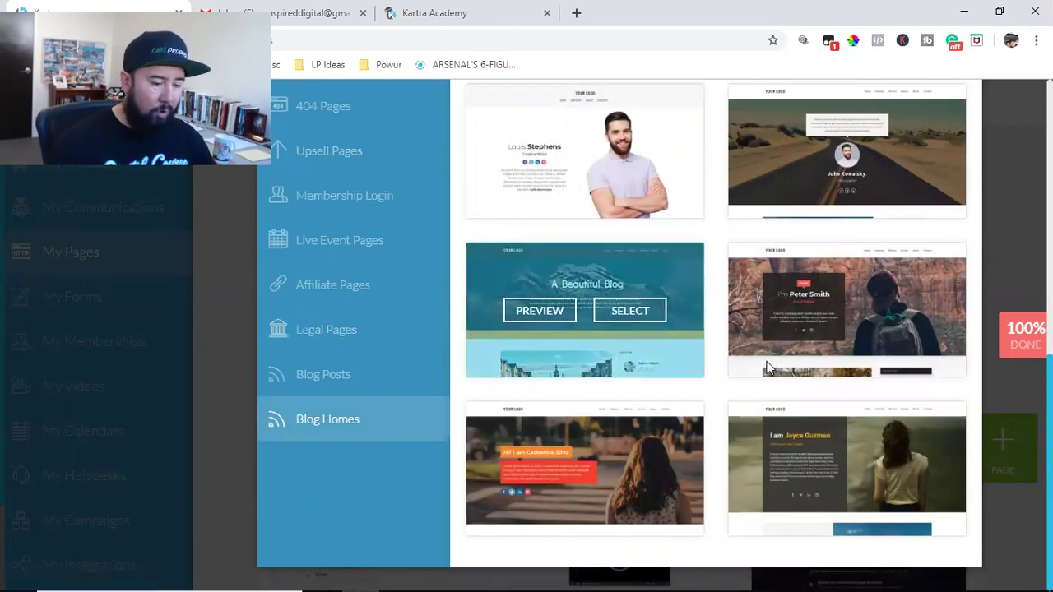
scroll(810, 252, up, 5)
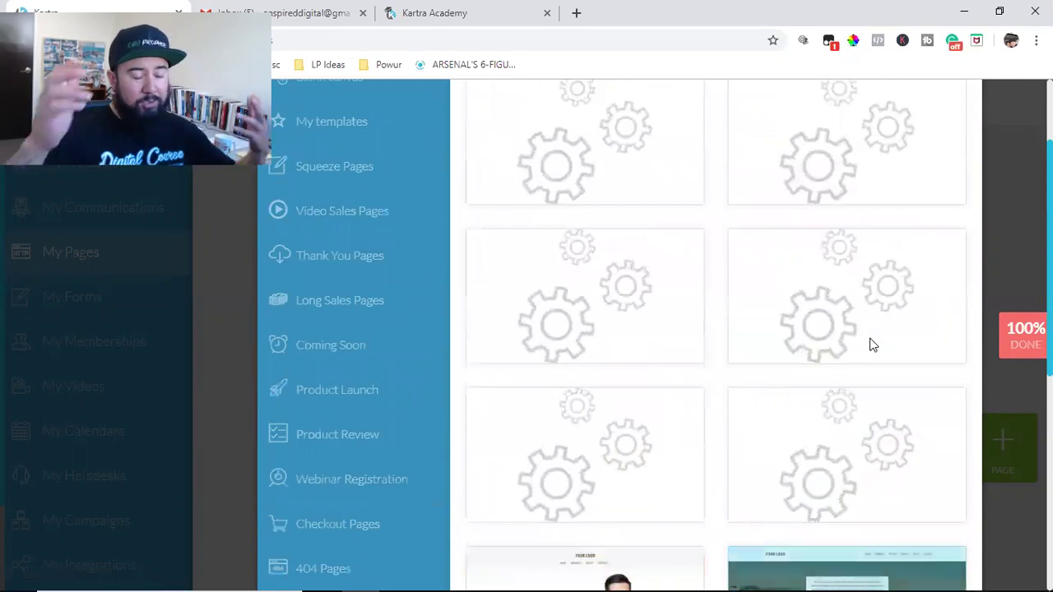
scroll(872, 346, up, 2)
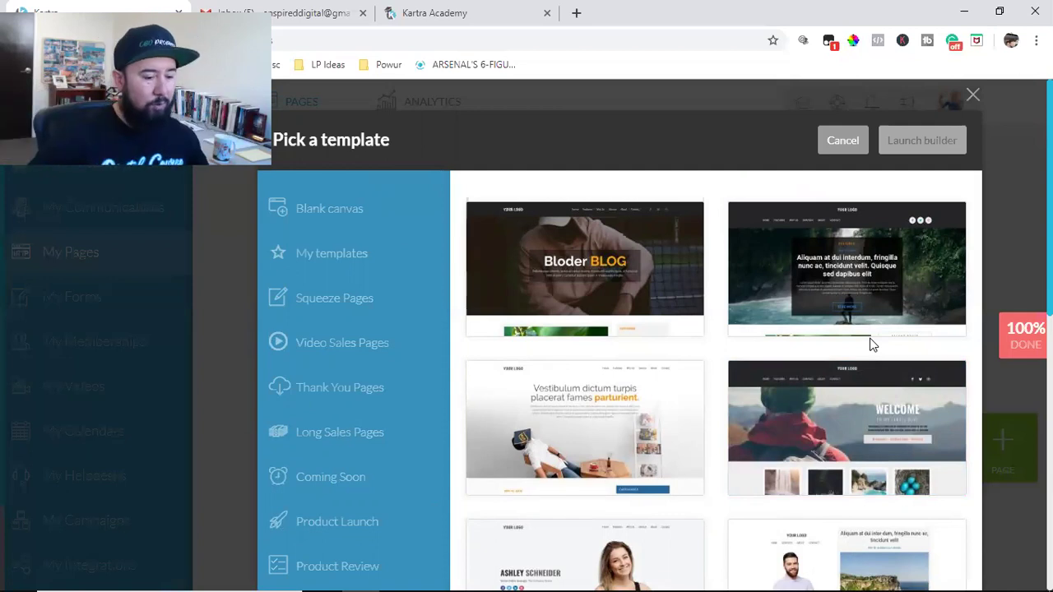
click(842, 140)
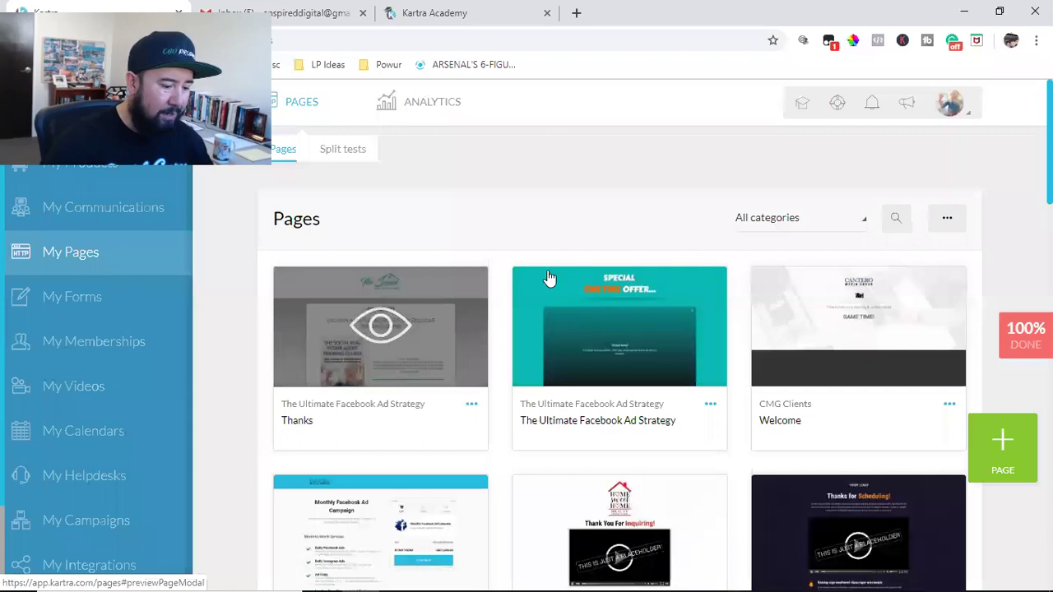
Step: Open the Done for you section of My Campaigns and look through the available campaigns
scroll(101, 435, down, 3)
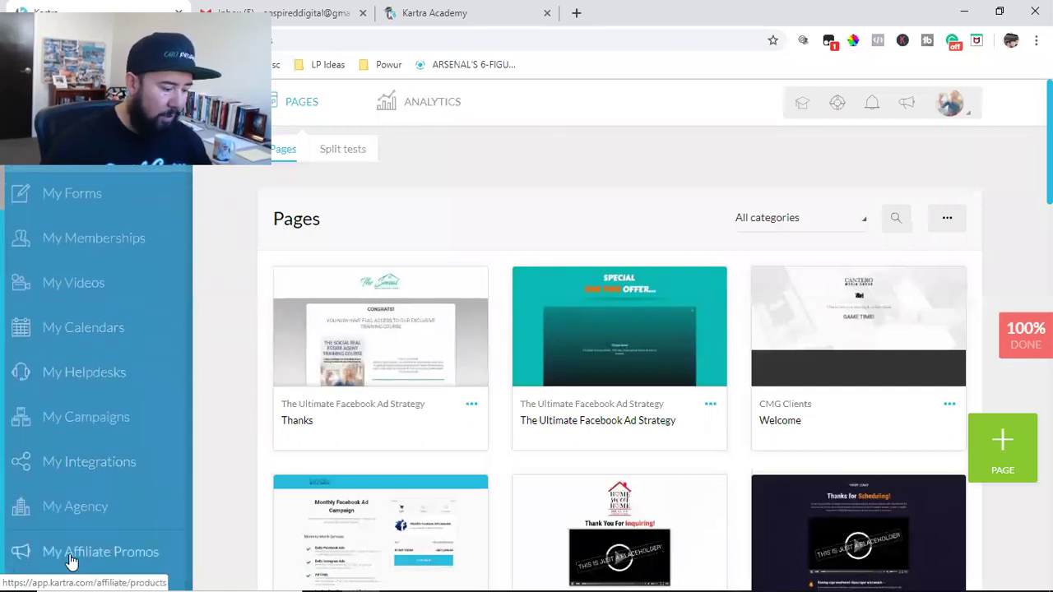
click(80, 428)
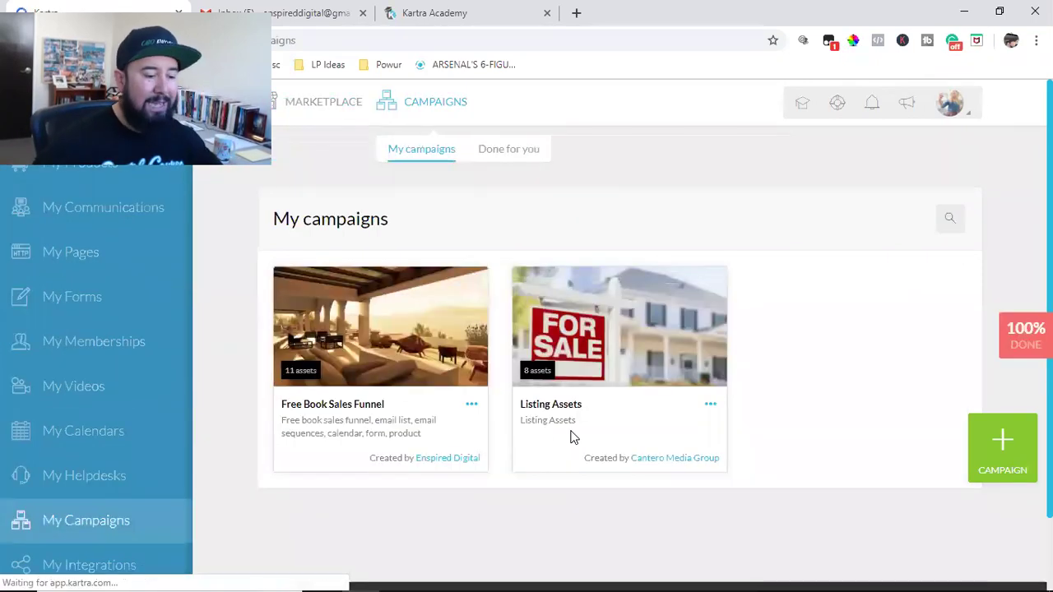
click(492, 151)
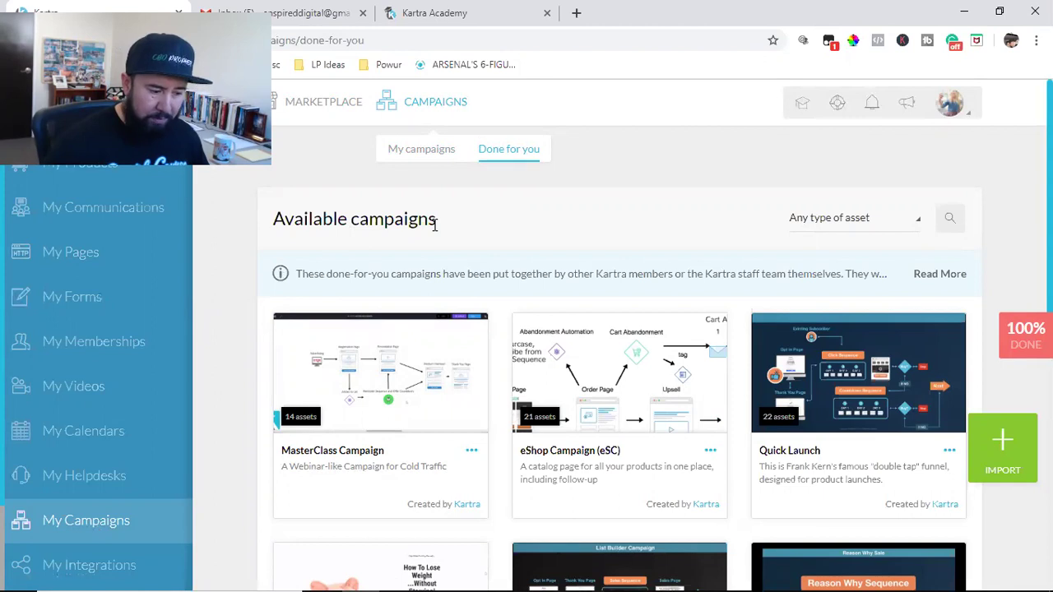
mouse_move(453, 369)
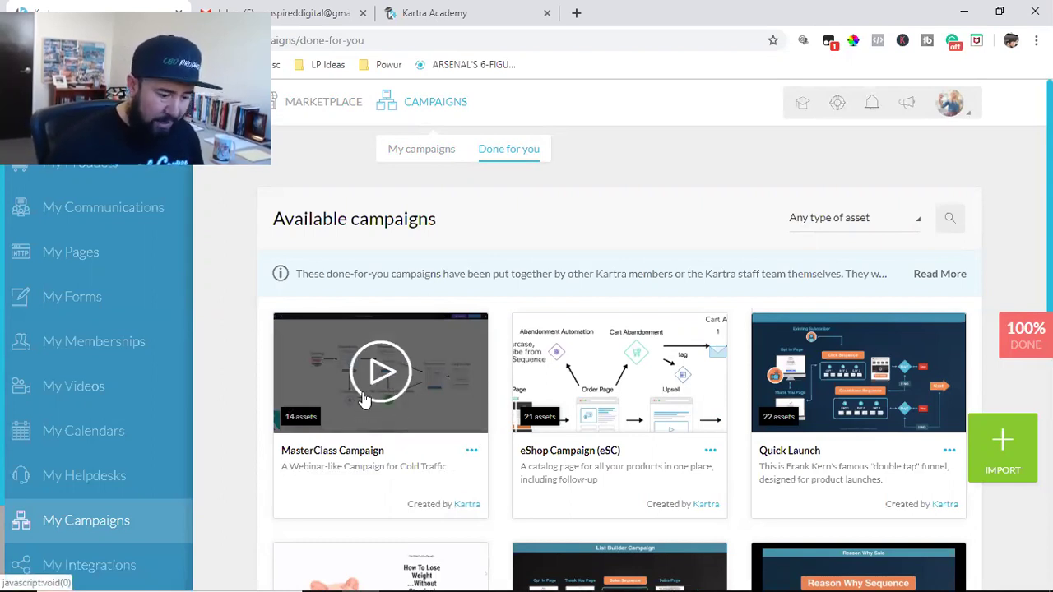
scroll(466, 385, down, 4)
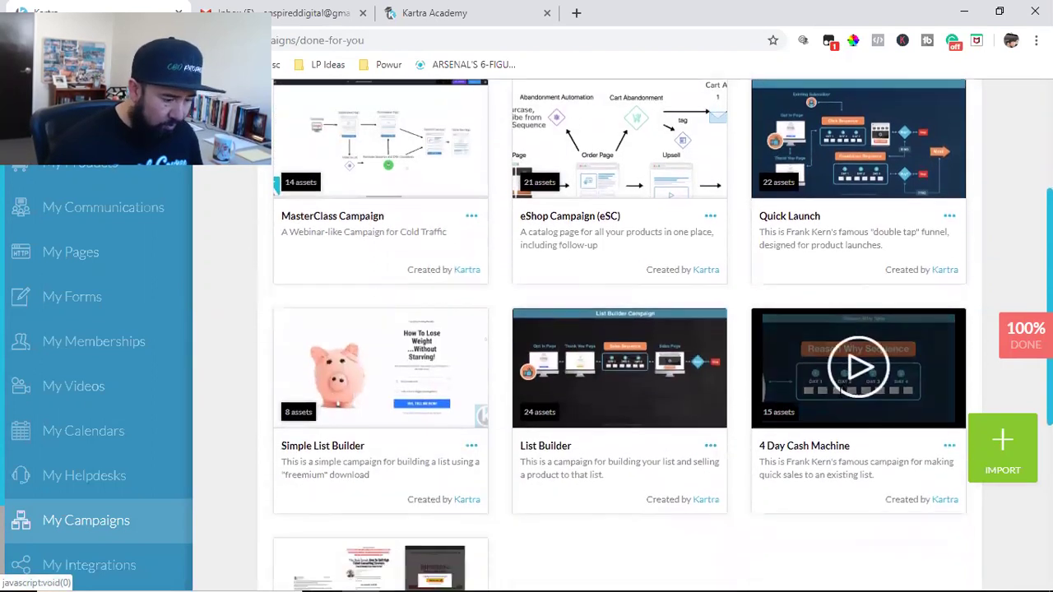
scroll(649, 374, down, 2)
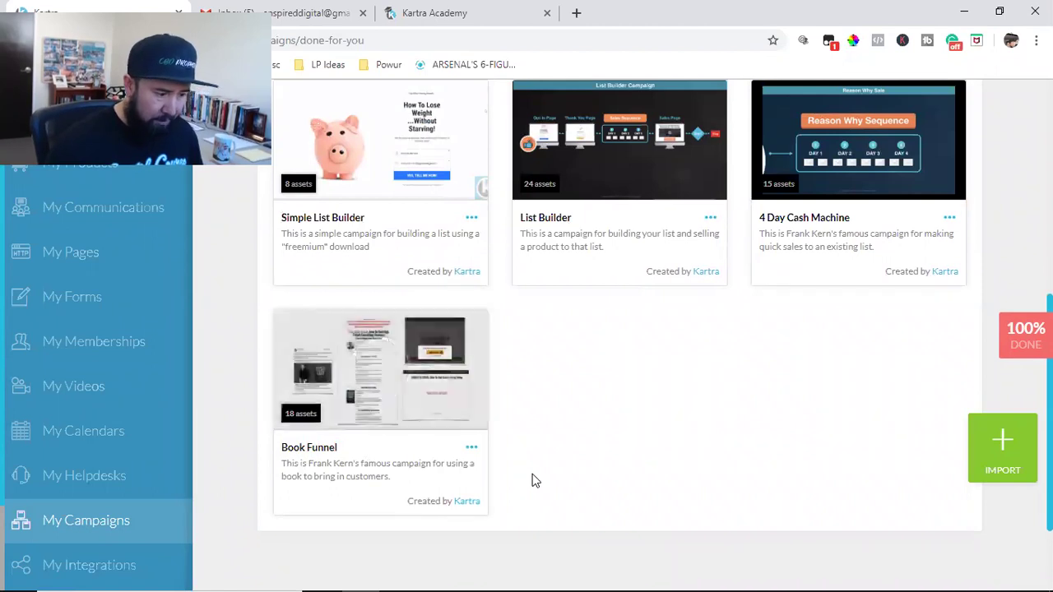
scroll(531, 480, up, 3)
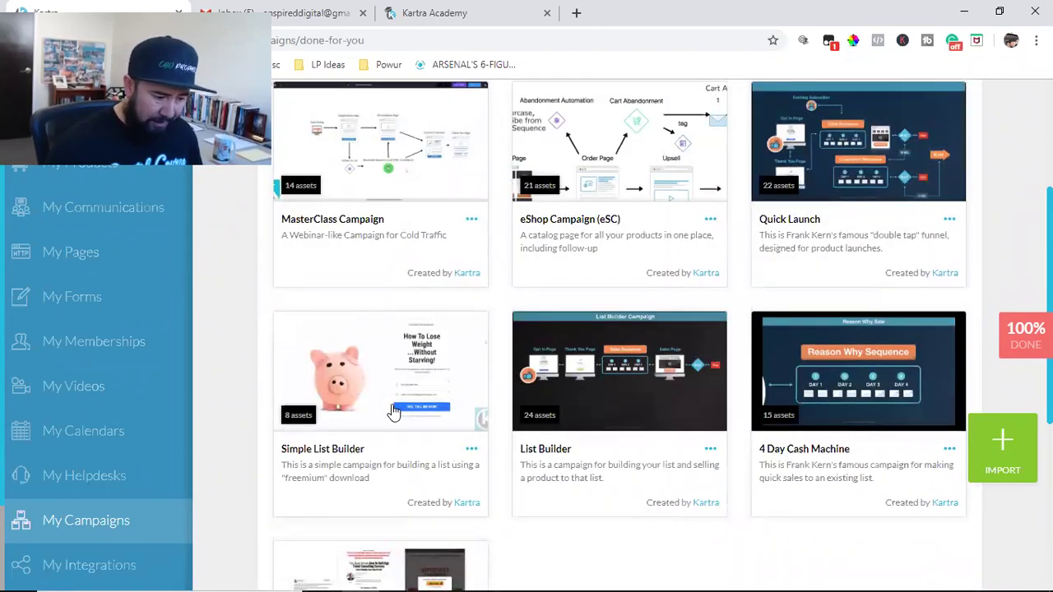
scroll(592, 483, up, 2)
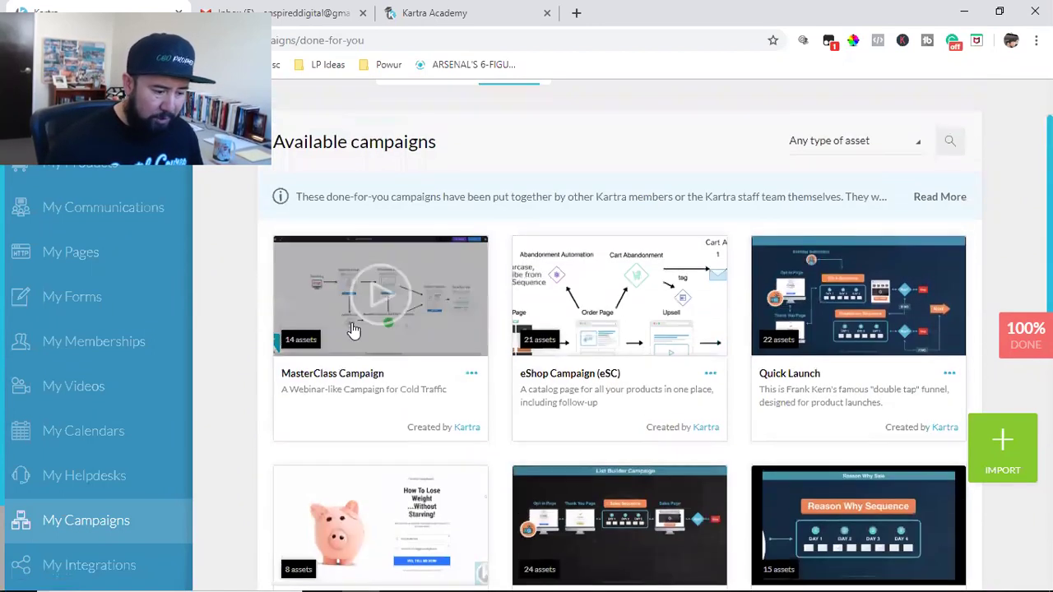
Step: View the assets included in the MasterClass Campaign and close the overview
click(472, 376)
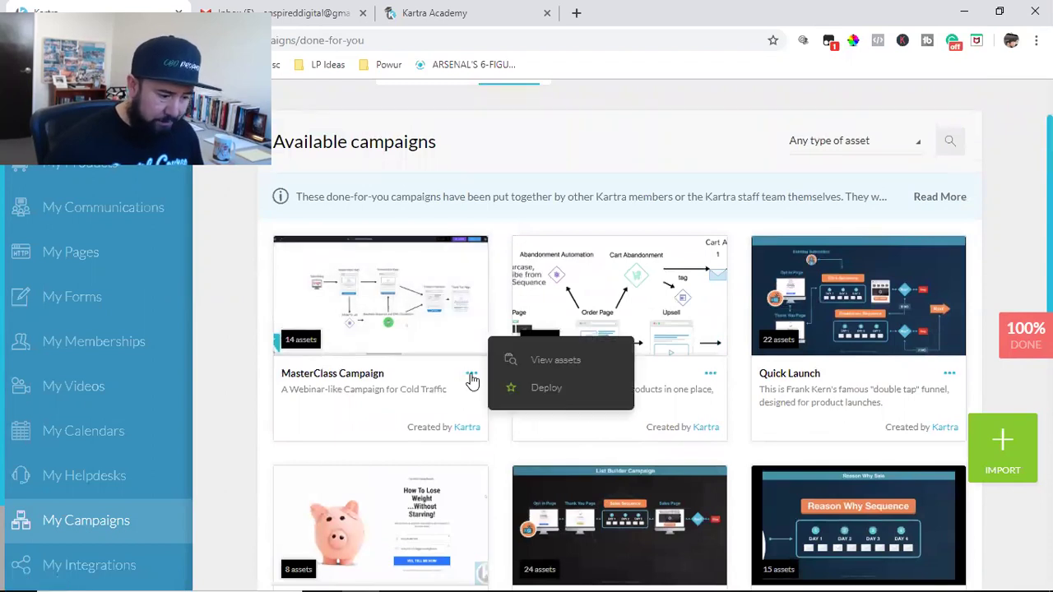
click(543, 362)
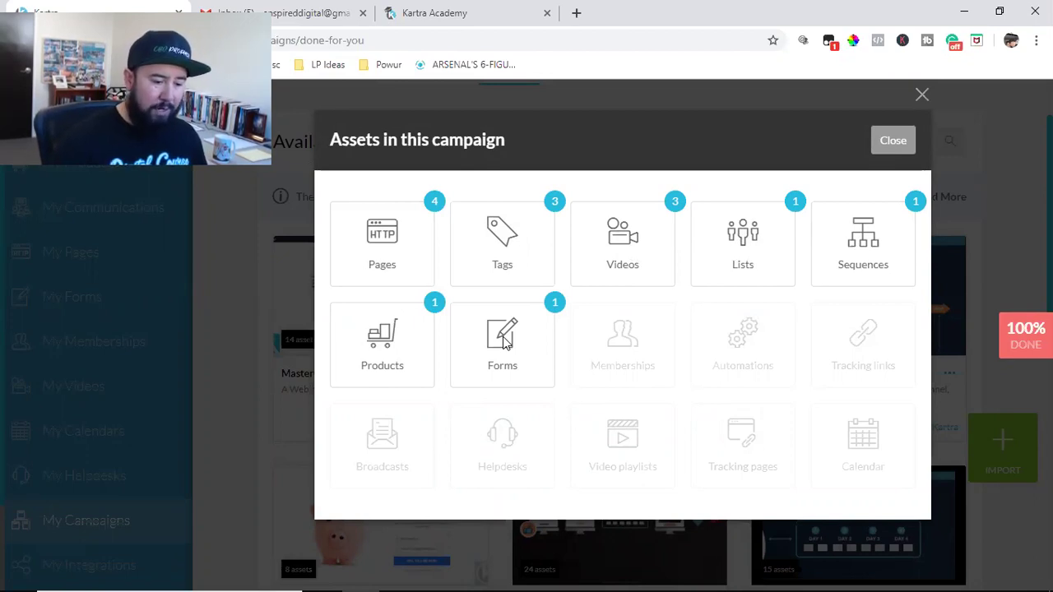
click(890, 144)
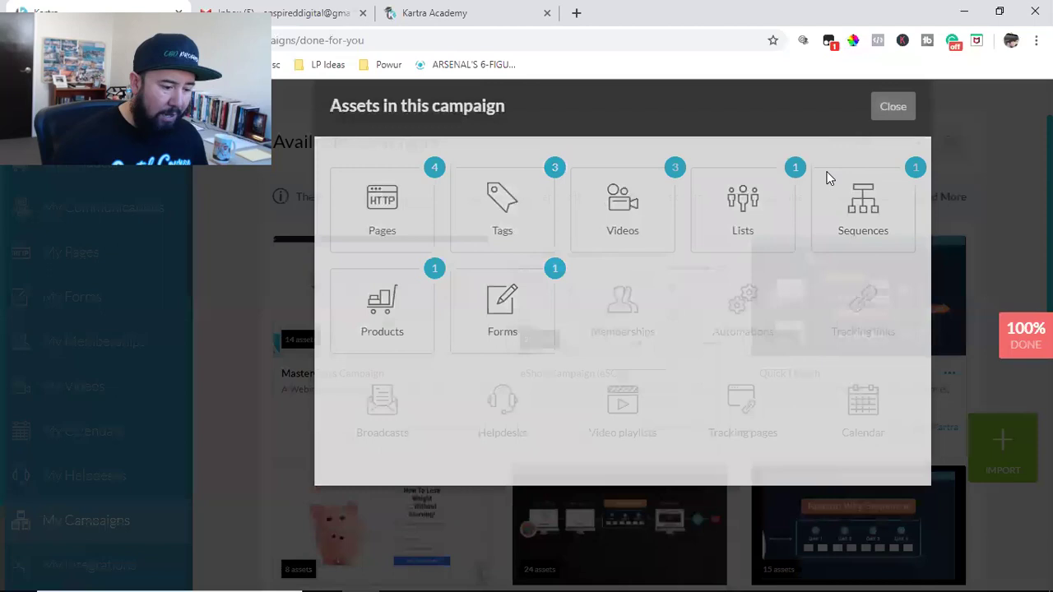
Step: Start deploying the MasterClass Campaign and change its campaign name to Master Webclass
click(470, 375)
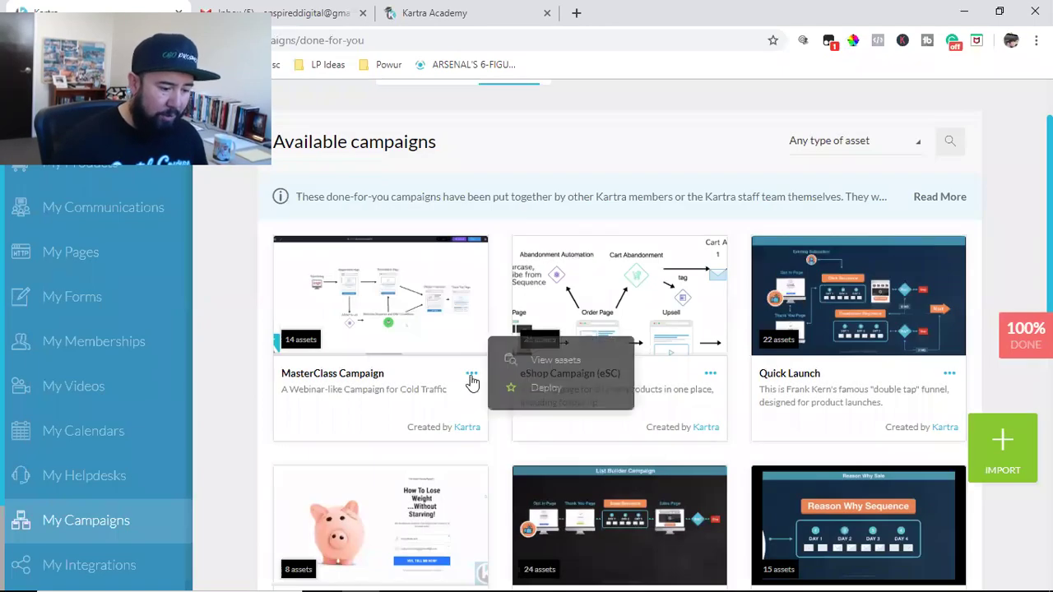
click(549, 384)
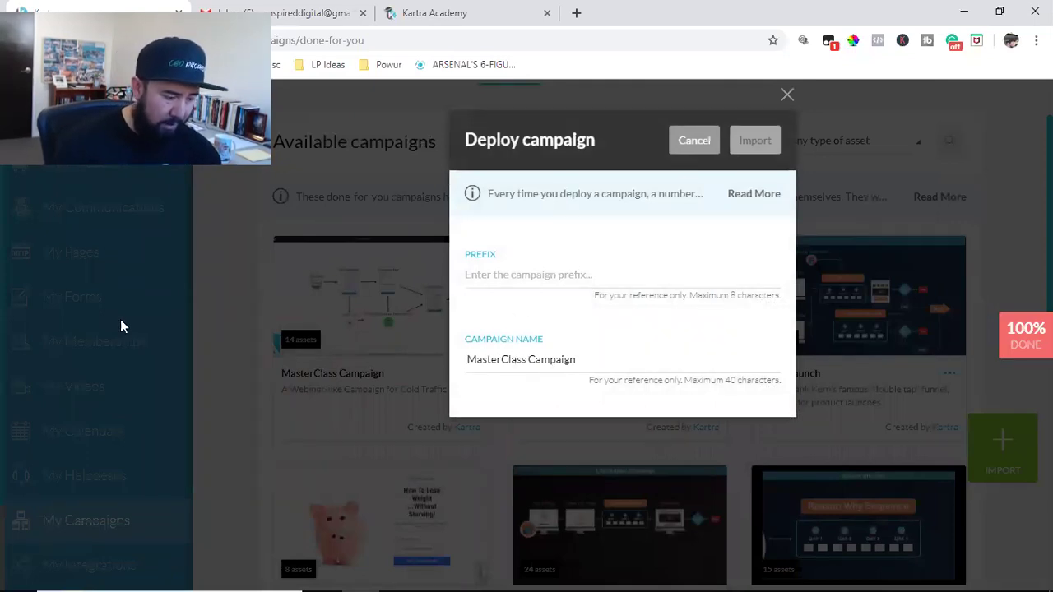
triple_click(519, 359)
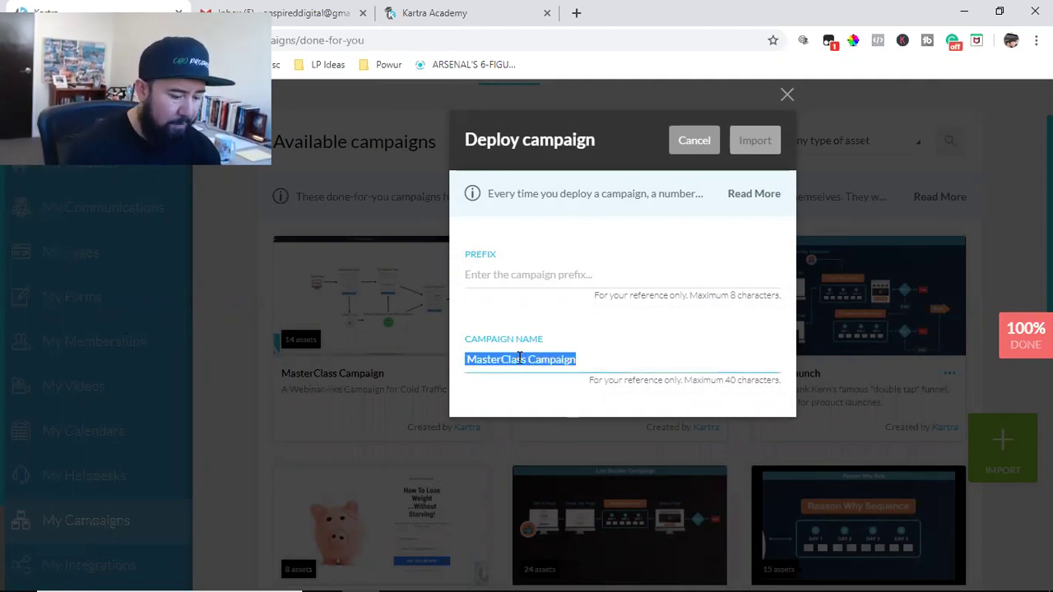
key(End)
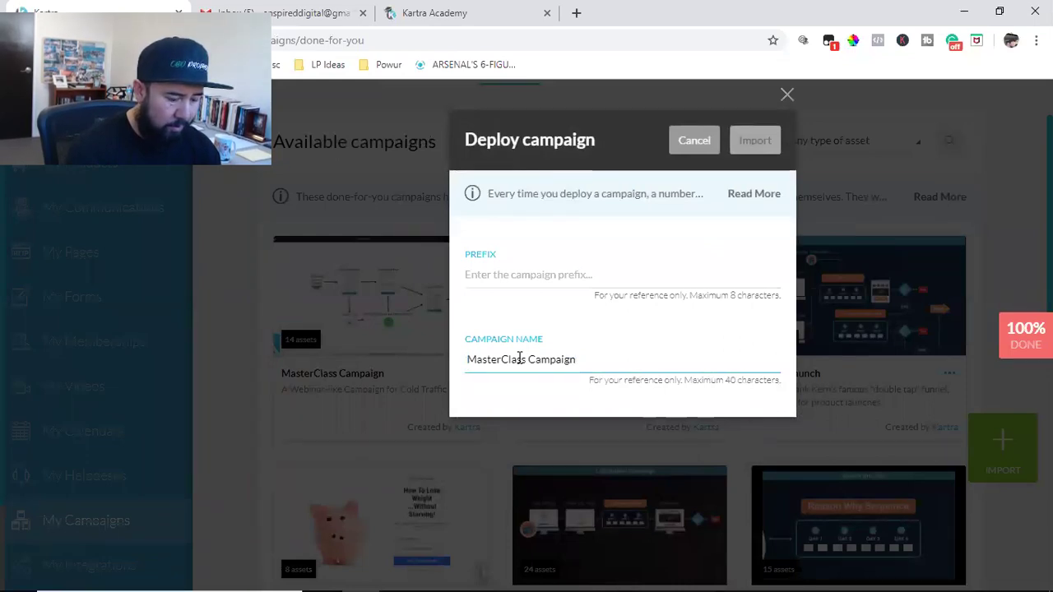
key(BackSpace)
key(BackSpace)
key(BackSpace)
key(BackSpace)
key(BackSpace)
key(BackSpace)
key(BackSpace)
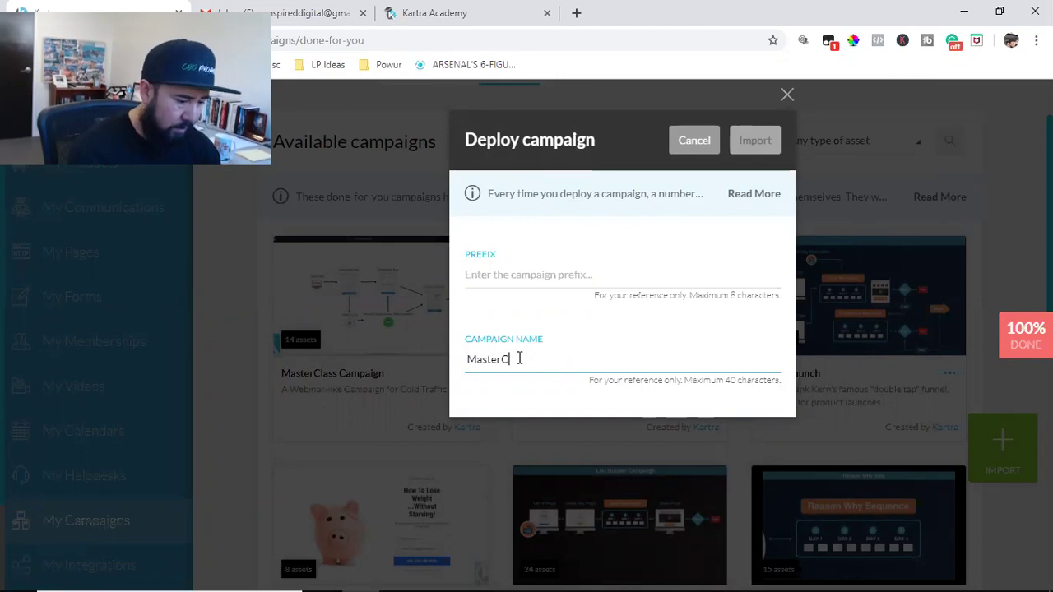
text(Webclass)
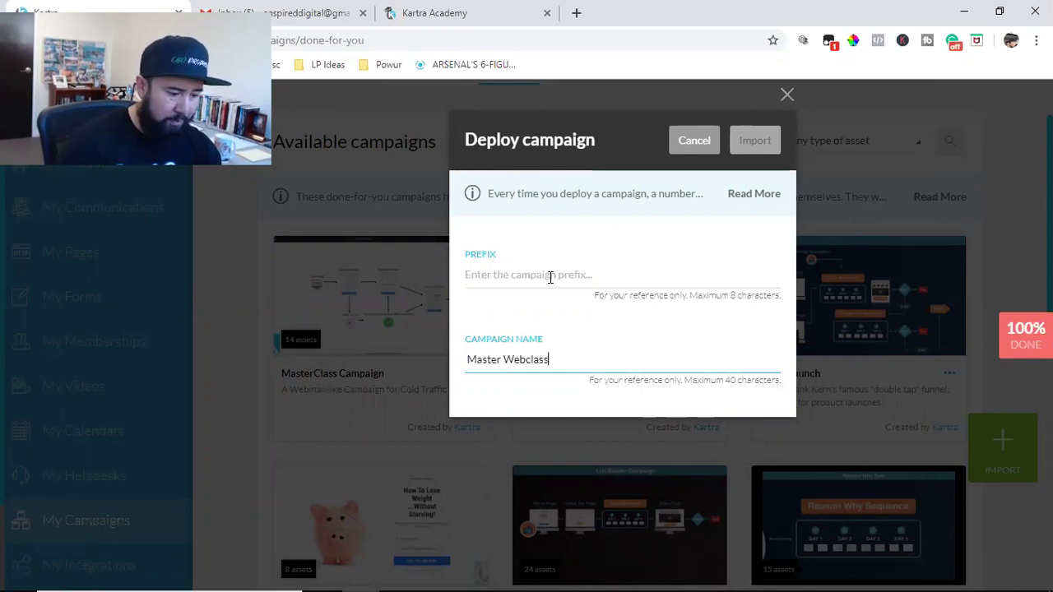
Step: Set the campaign prefix to MW and import the campaign
click(523, 277)
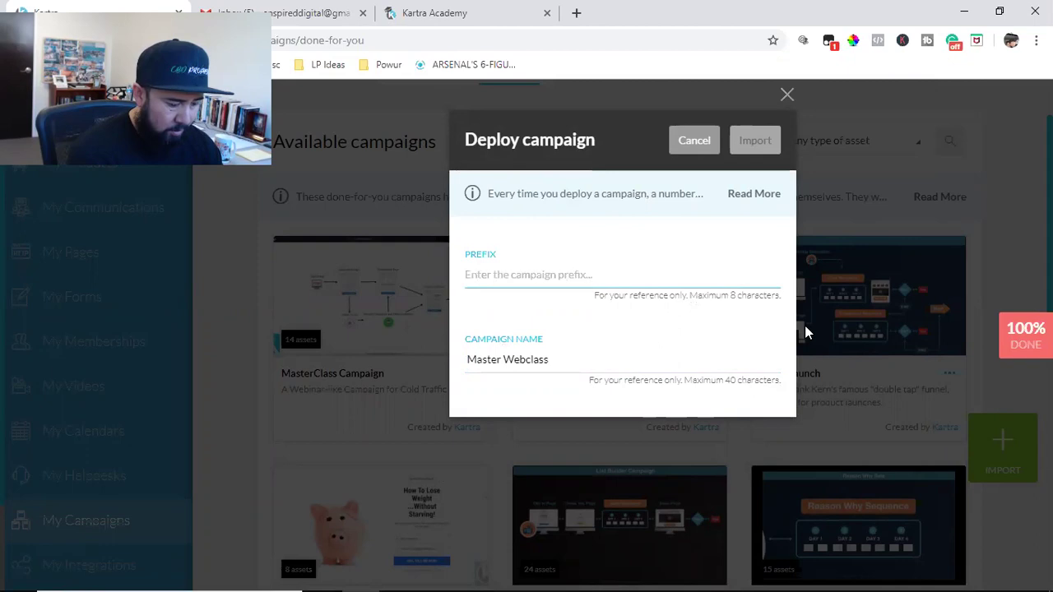
text(MW)
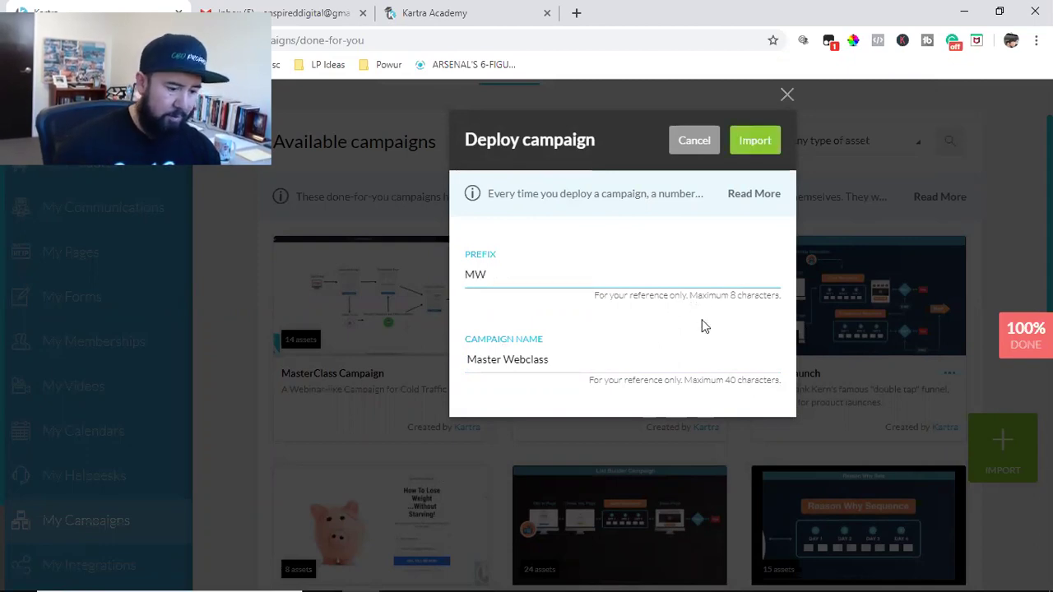
click(747, 149)
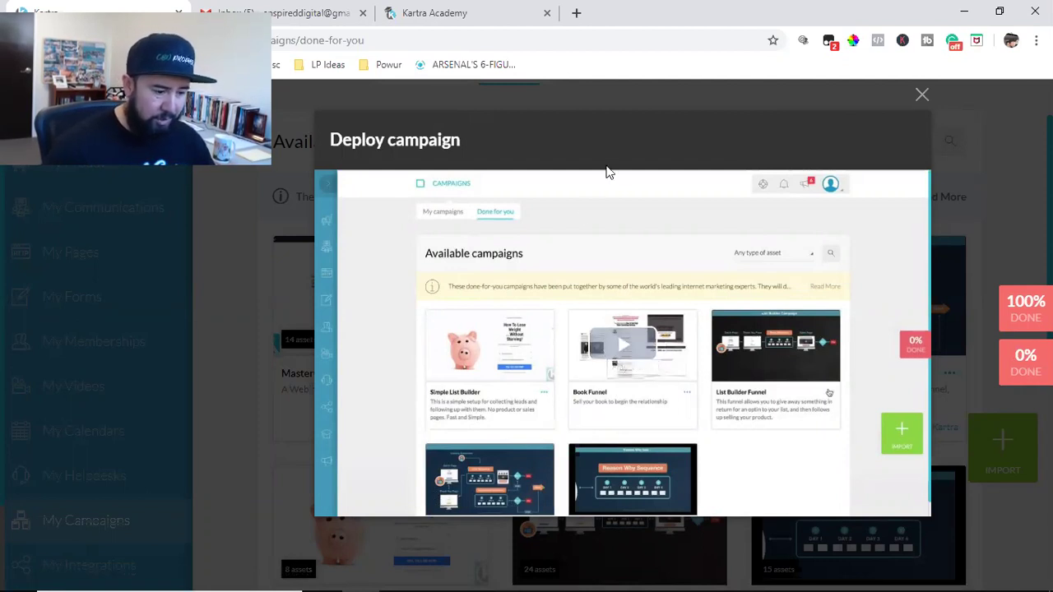
Step: Watch the Deploy campaign video from the beginning in full screen, and close it
click(622, 345)
click(914, 504)
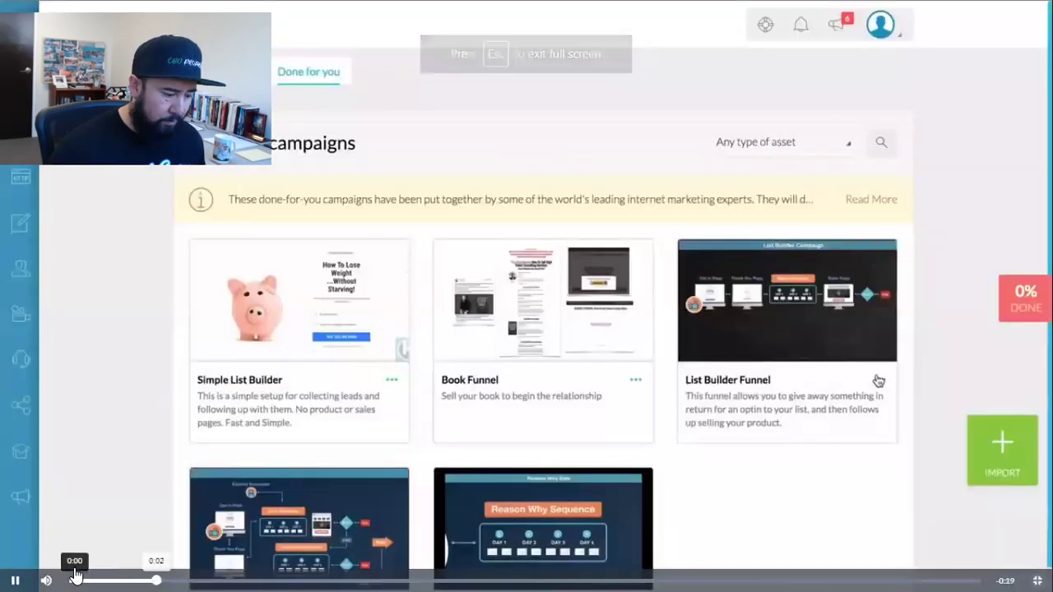
click(74, 578)
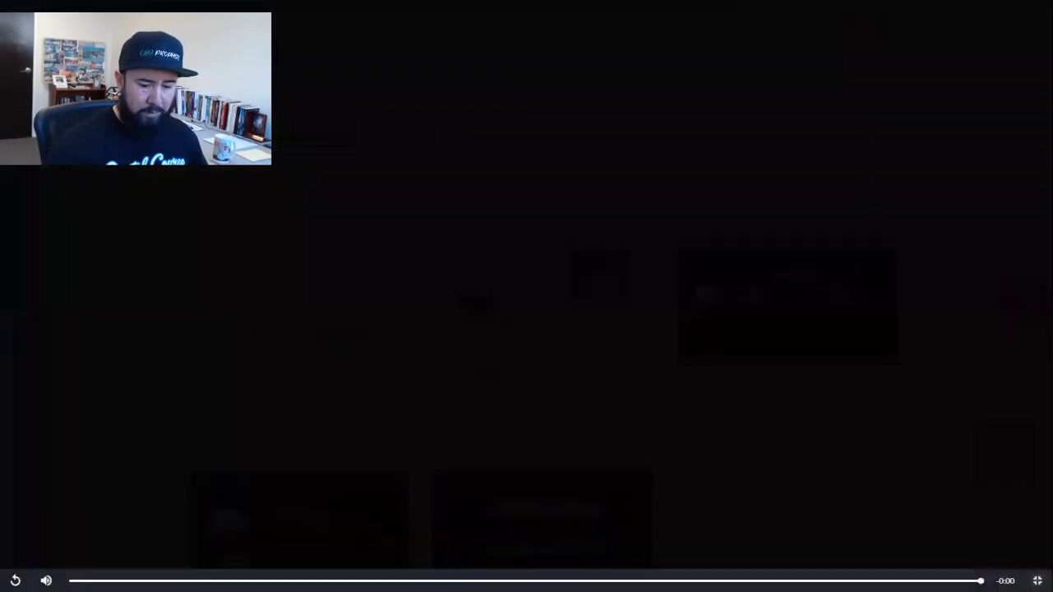
click(1037, 580)
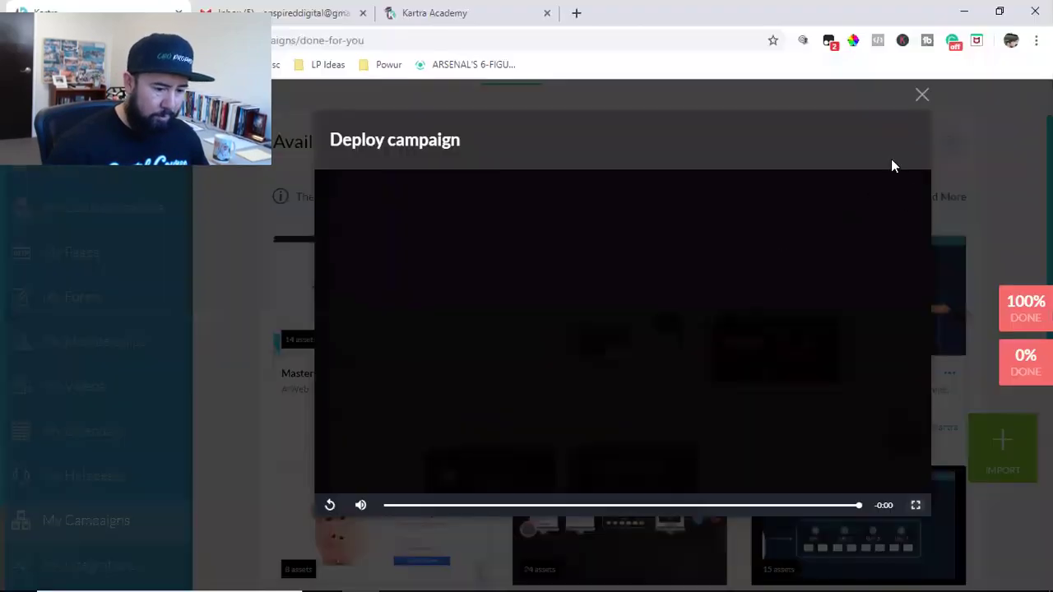
click(921, 95)
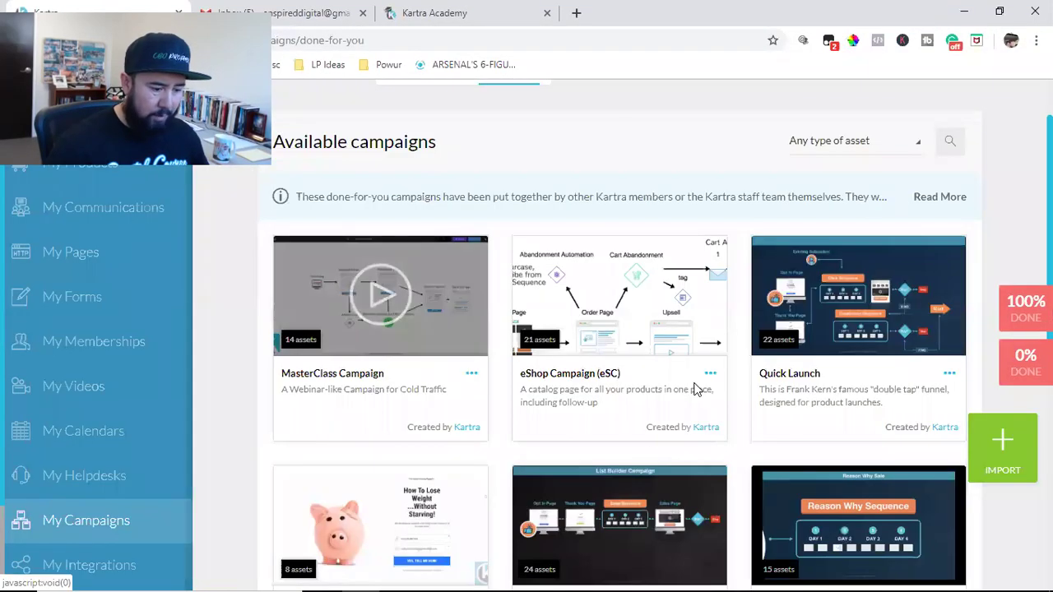
Step: Open the lists in My Communications and locate the imported MW MasterClass Attendees list
scroll(247, 398, up, 1)
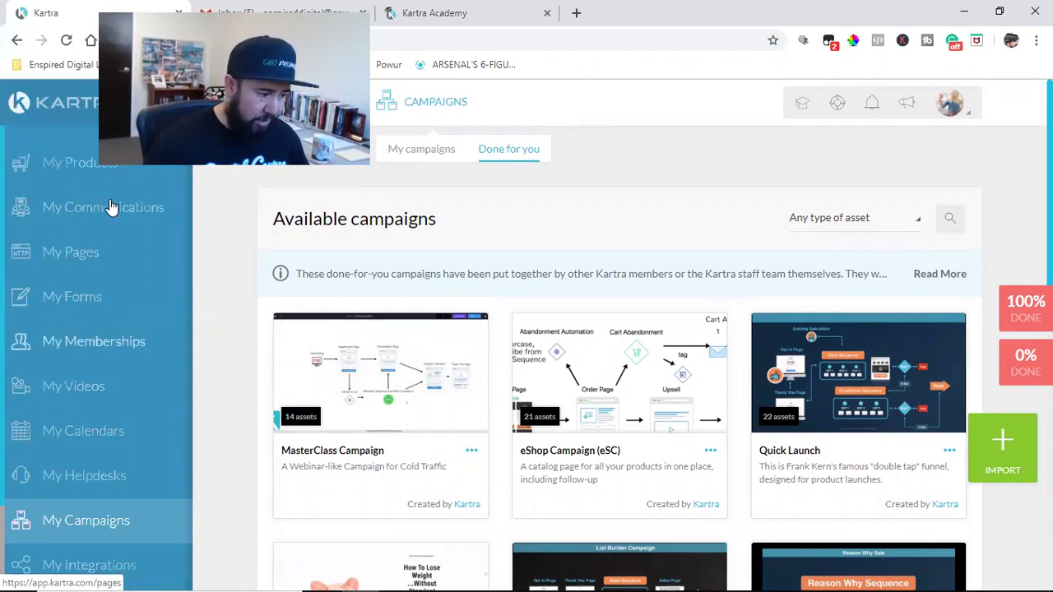
click(59, 216)
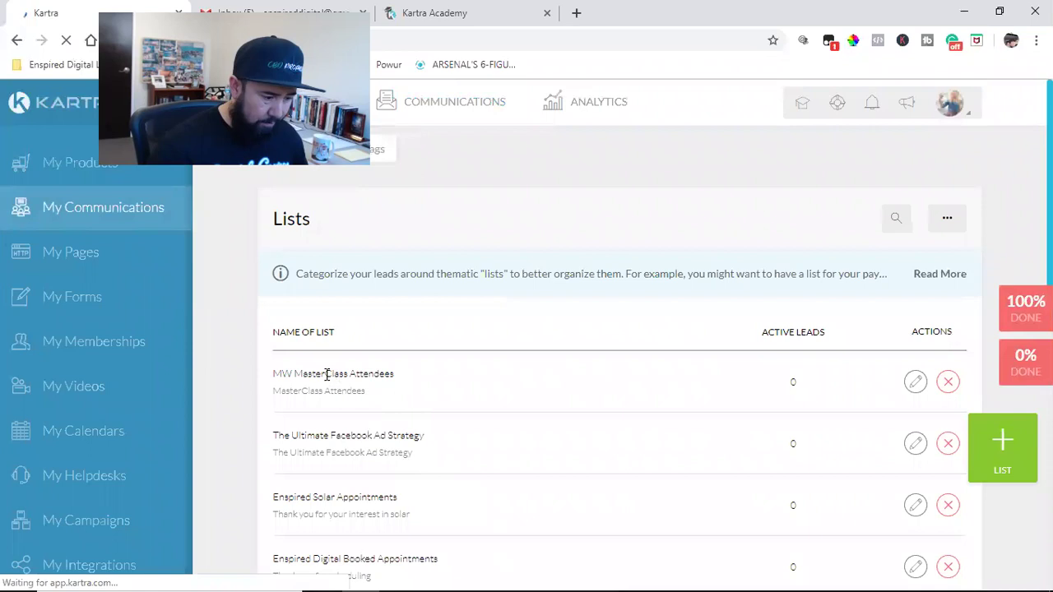
triple_click(308, 379)
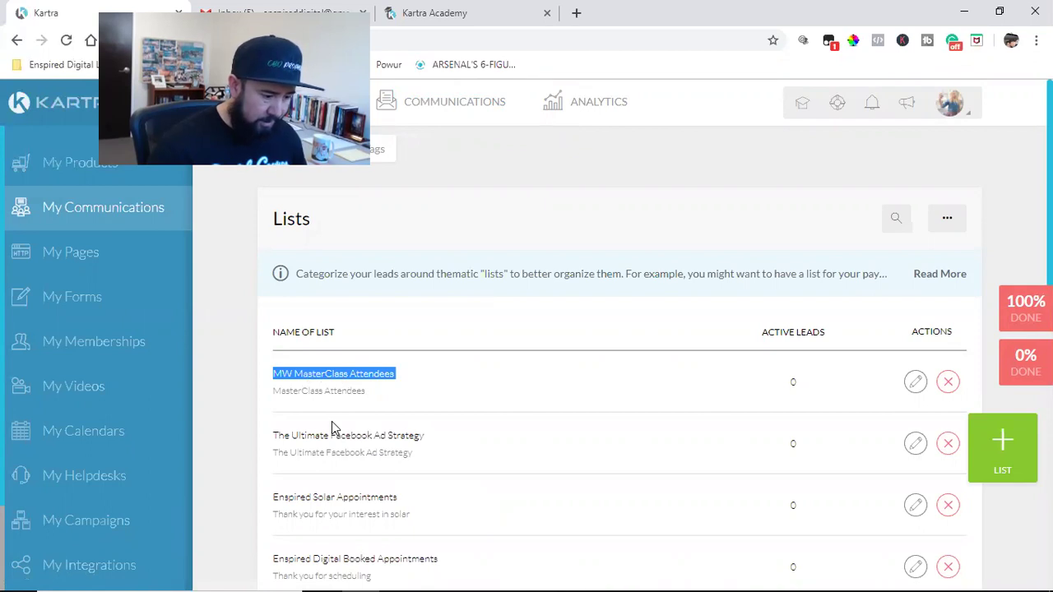
Step: Open My Pages, filter the pages by the Master Class category and look over the imported MW pages
click(81, 273)
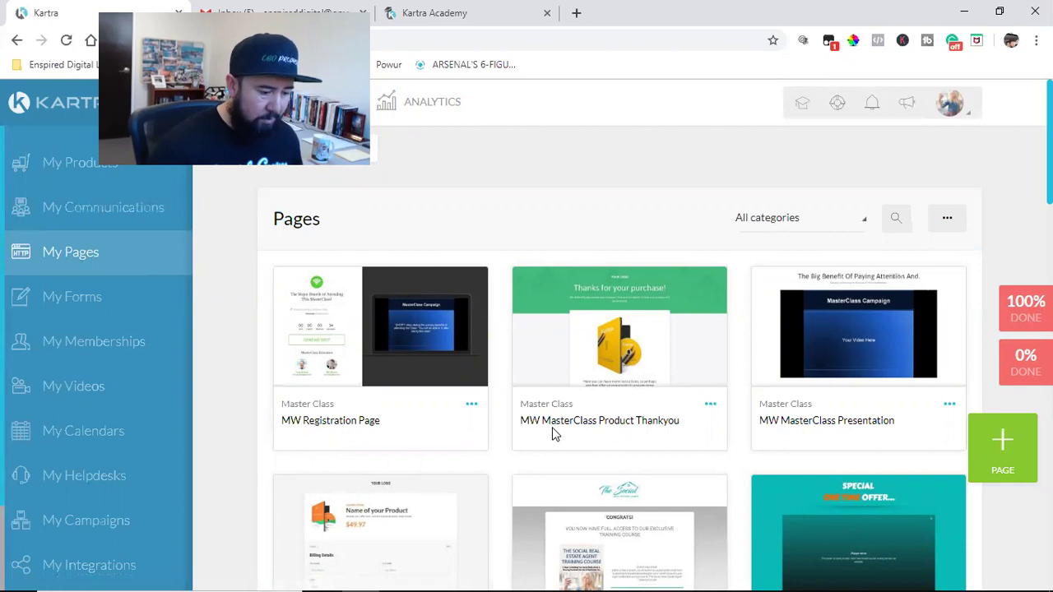
click(808, 228)
scroll(752, 316, down, 3)
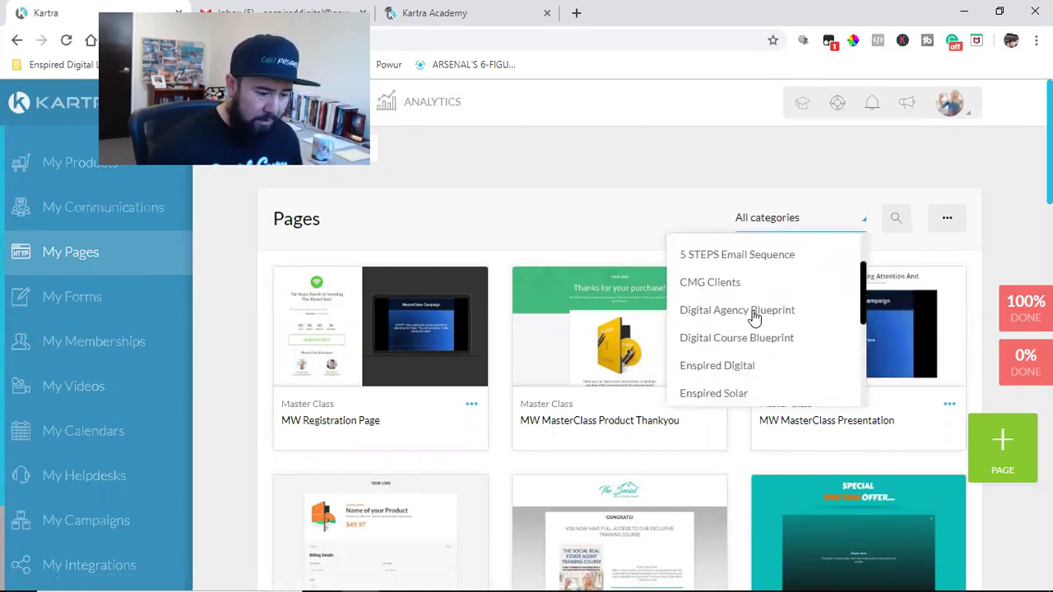
scroll(753, 317, down, 3)
scroll(748, 314, down, 2)
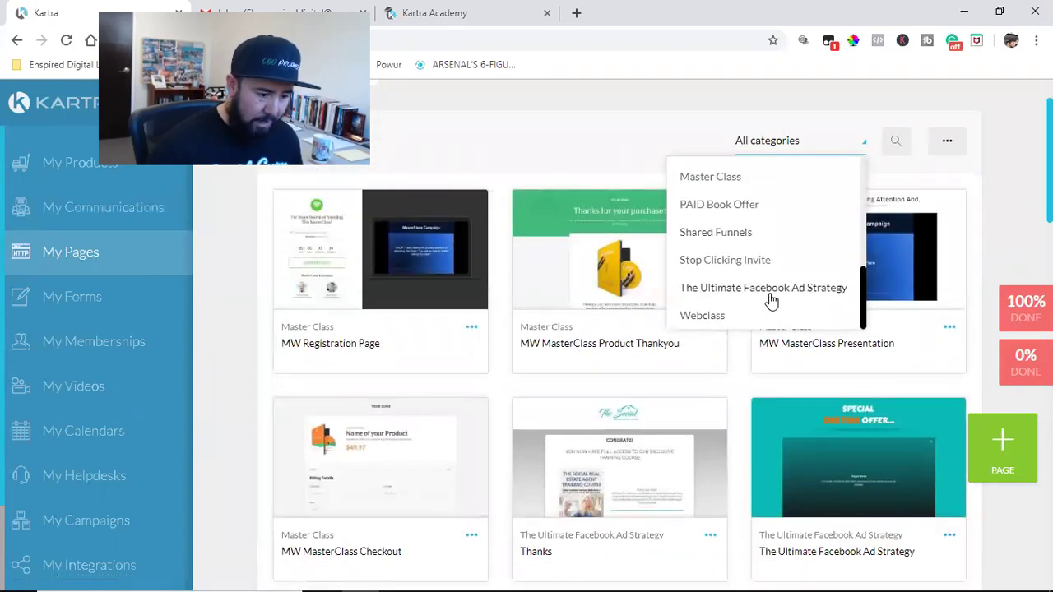
click(714, 180)
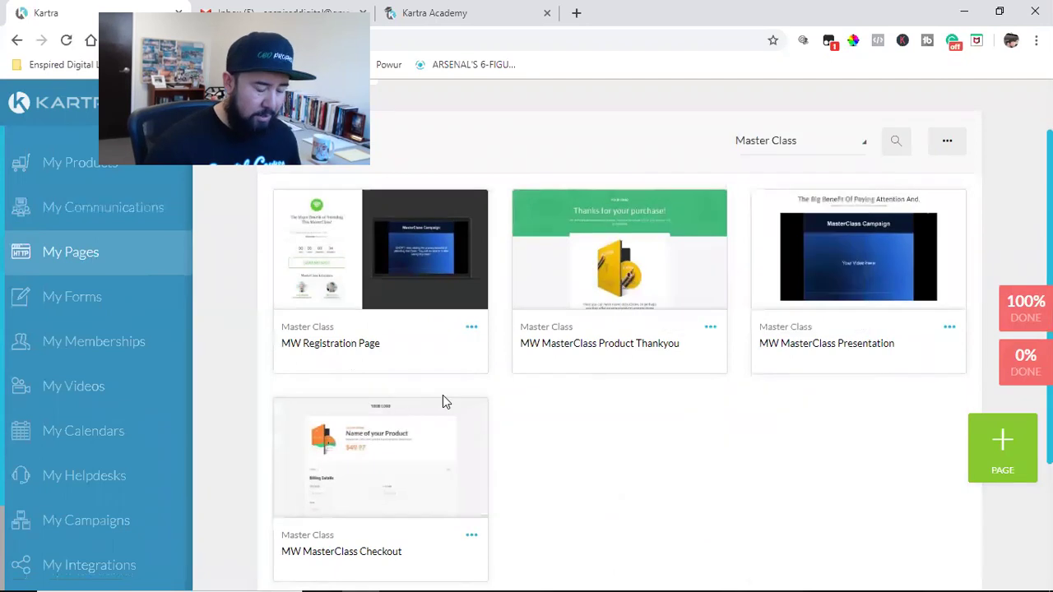
scroll(634, 423, up, 2)
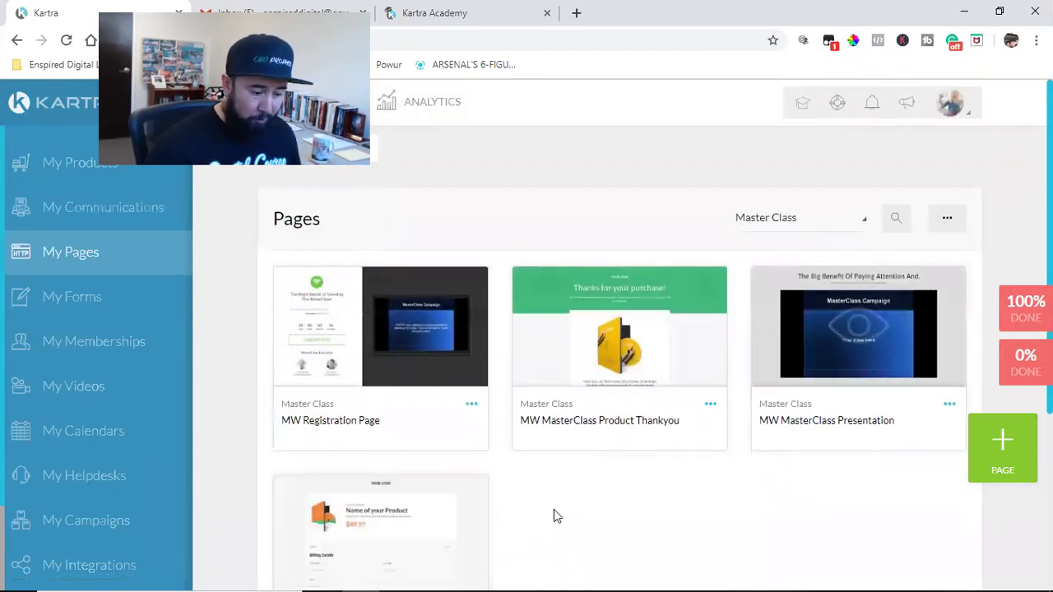
scroll(549, 526, down, 2)
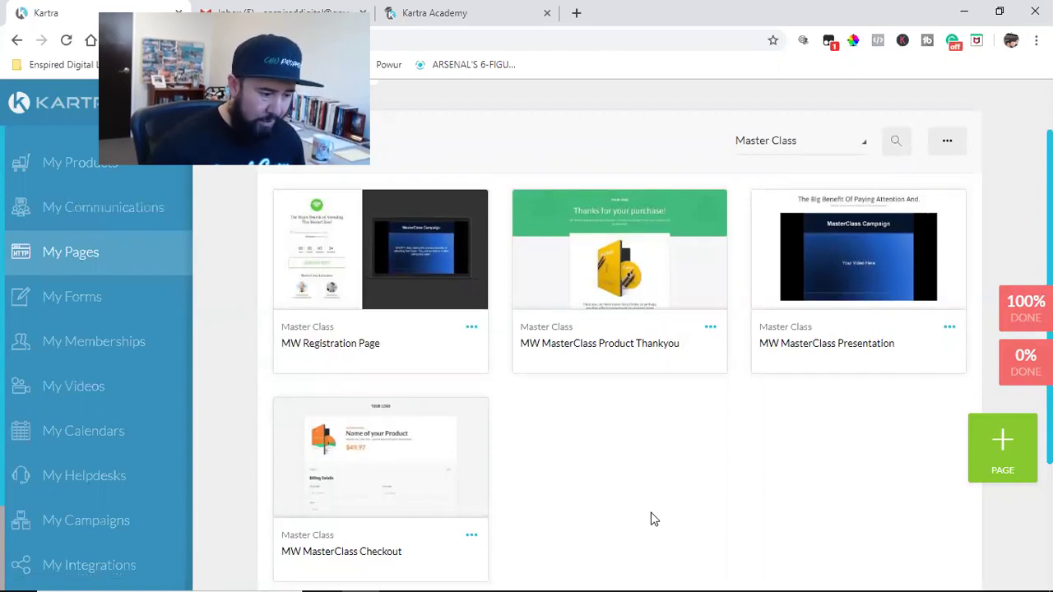
Step: Open My Forms and locate the imported MW MasterClass Registration form
click(74, 304)
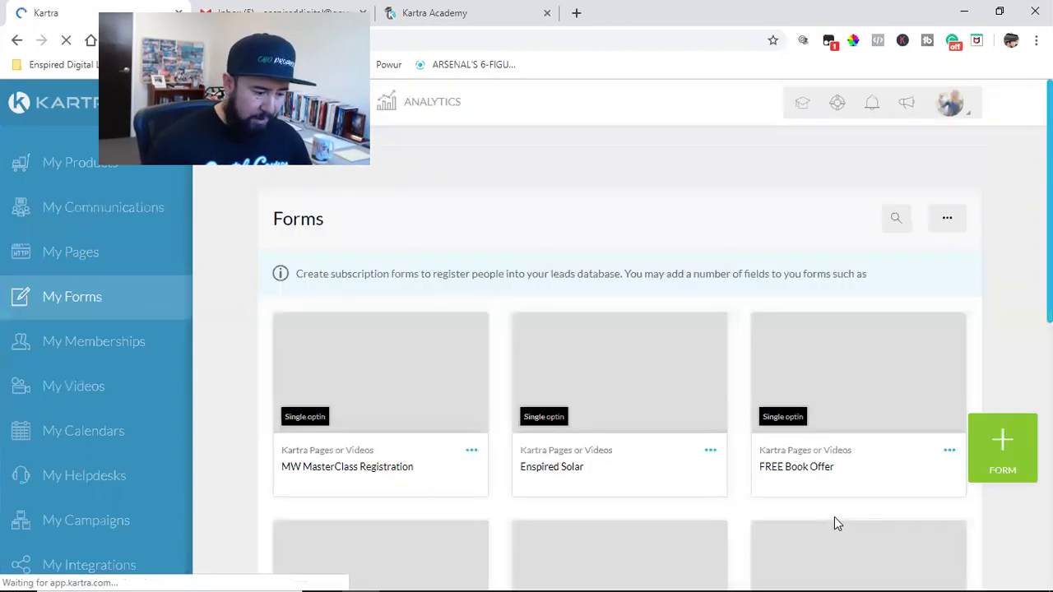
triple_click(324, 468)
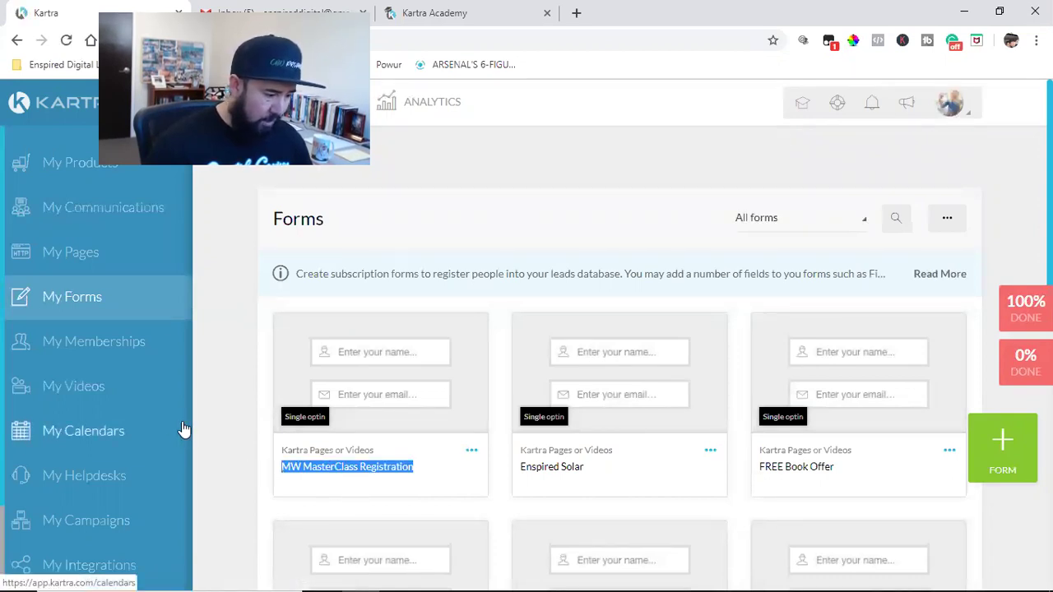
scroll(161, 421, down, 1)
scroll(161, 420, down, 1)
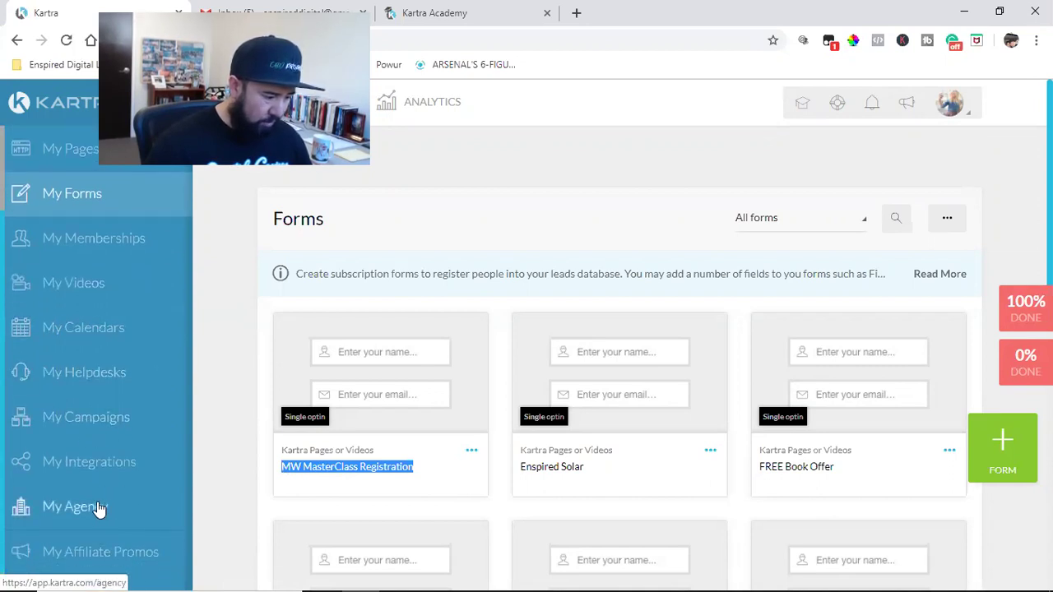
Step: Open the Sequences section of My Communications and locate the MW MasterClass Followup sequence
scroll(99, 489, up, 2)
click(82, 238)
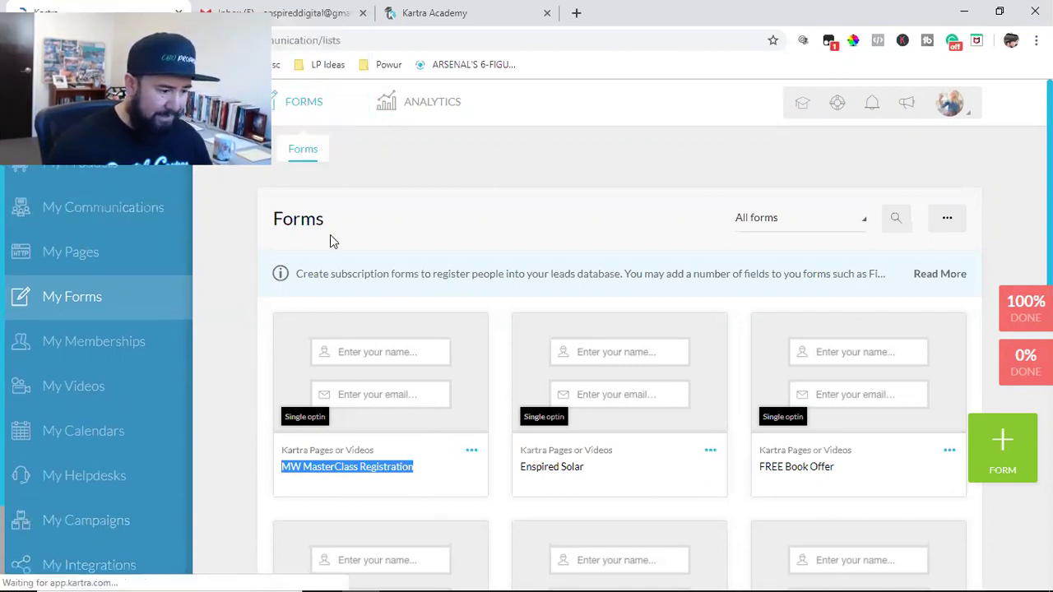
mouse_move(458, 110)
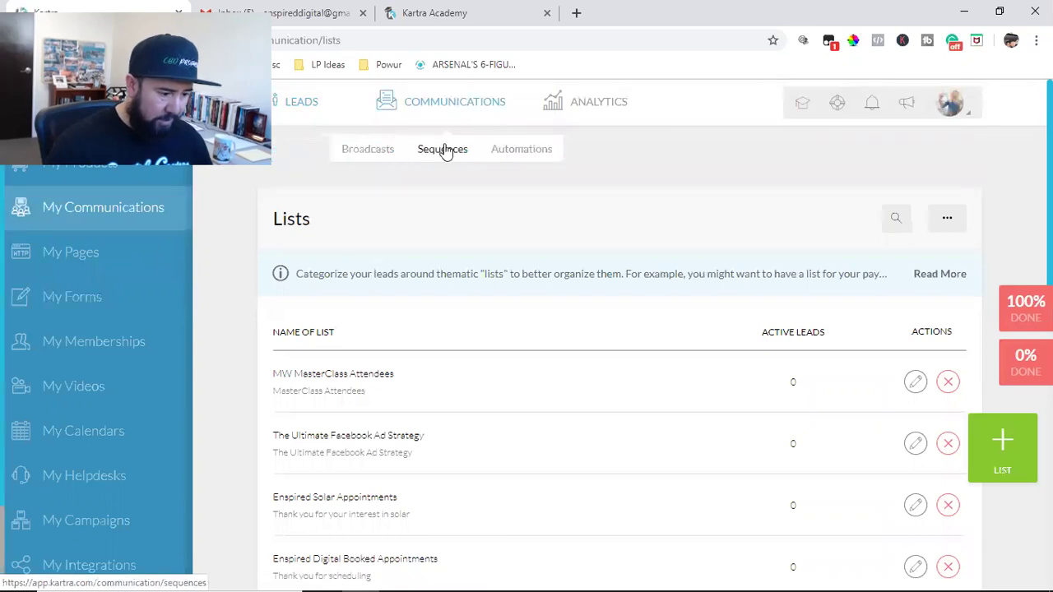
click(445, 150)
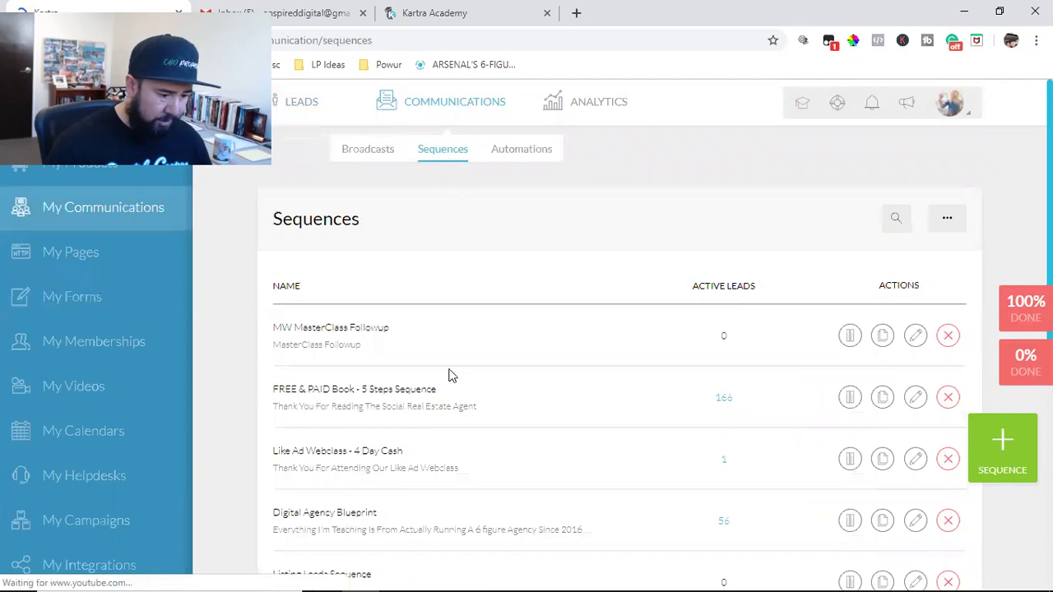
triple_click(324, 326)
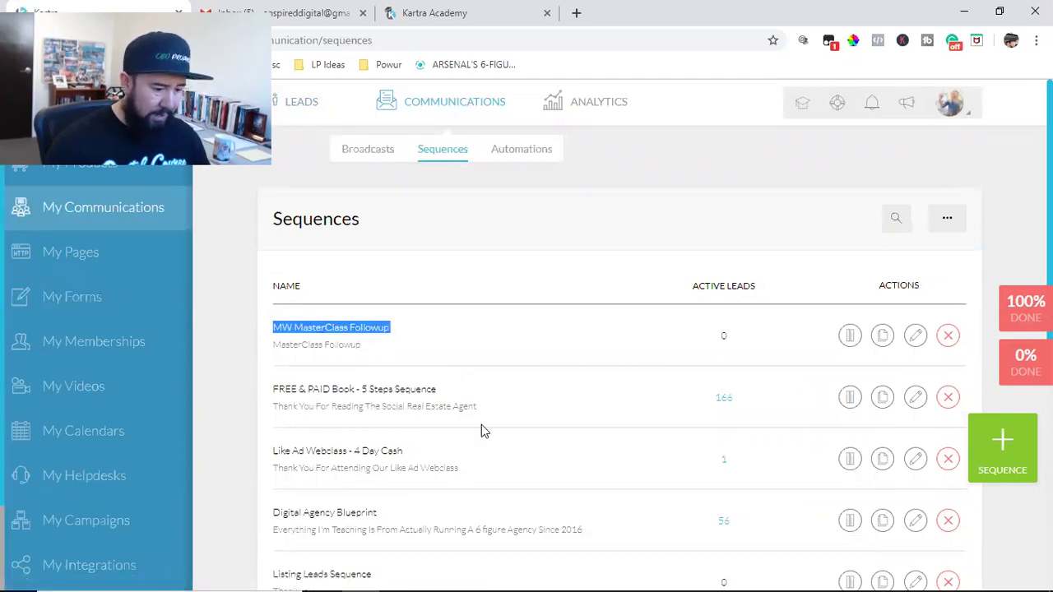
click(510, 337)
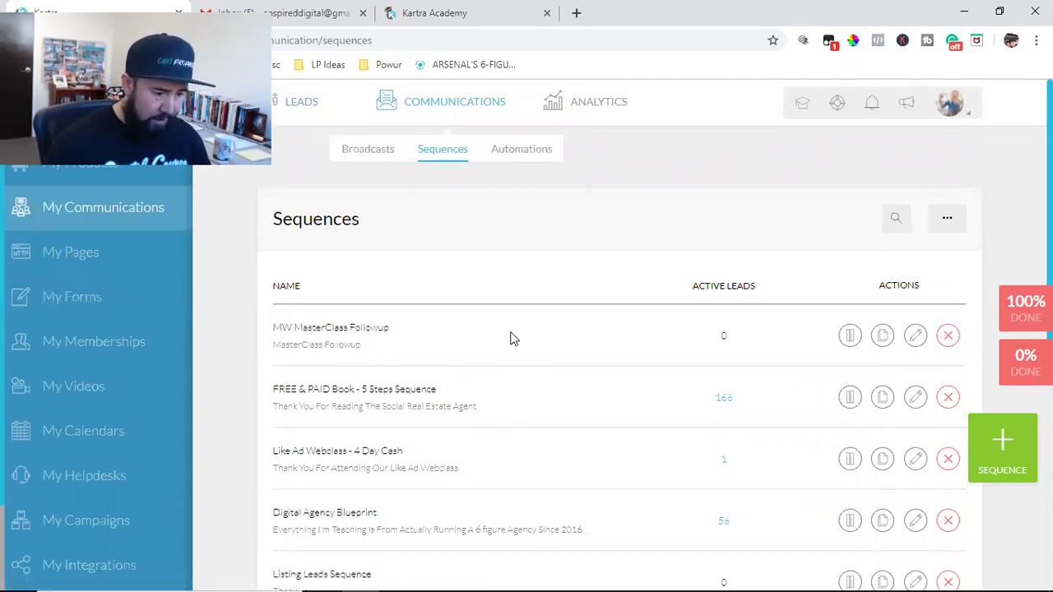
Step: Open the MW MasterClass Followup sequence for editing and look through its TRUE branch as far as the Complete step
click(915, 334)
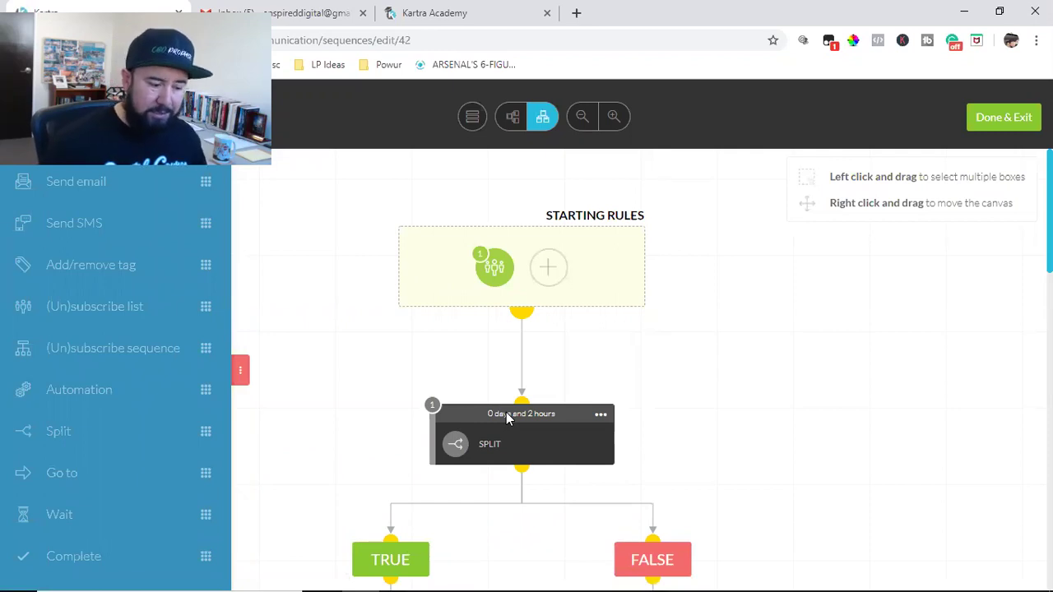
scroll(507, 418, down, 5)
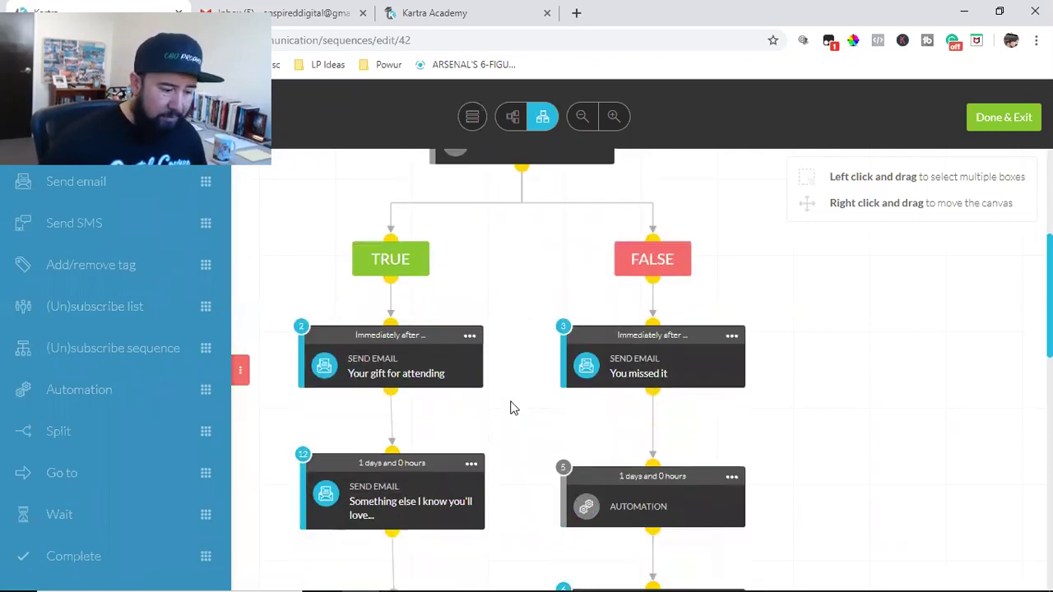
scroll(486, 304, down, 3)
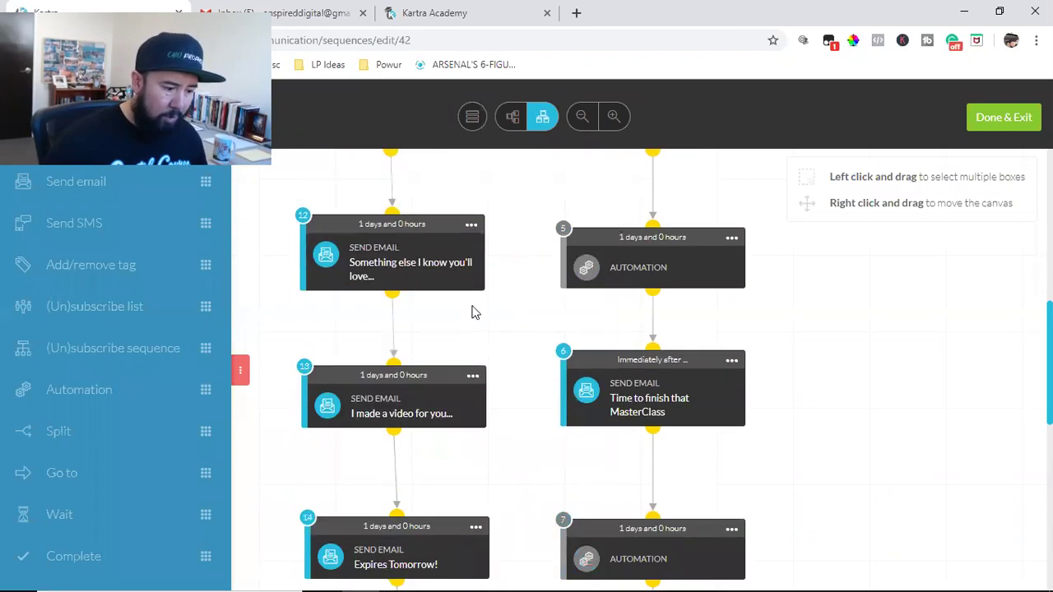
scroll(493, 288, down, 1)
scroll(411, 331, down, 3)
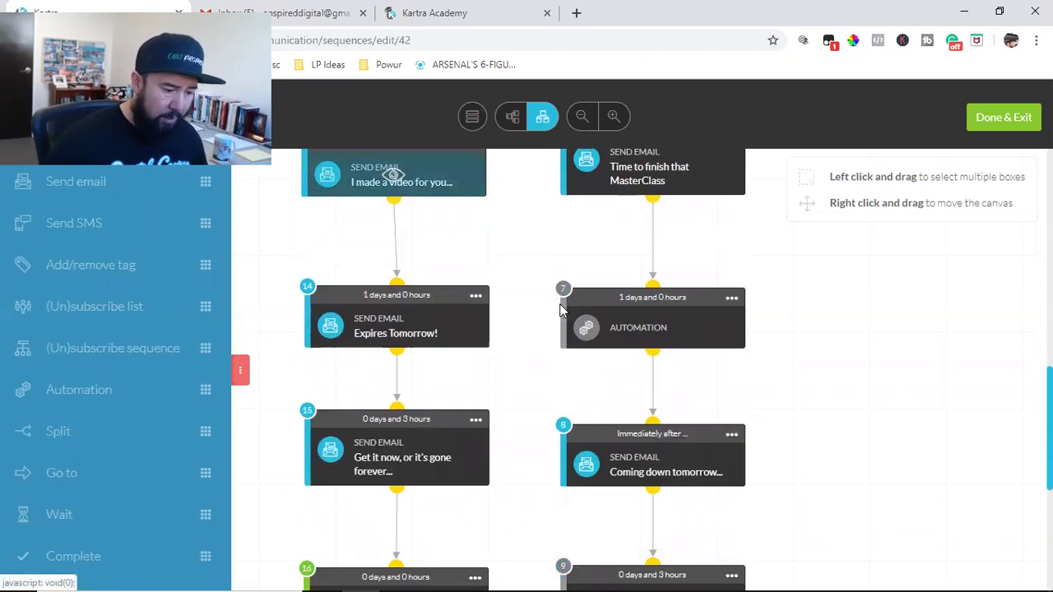
scroll(518, 319, down, 2)
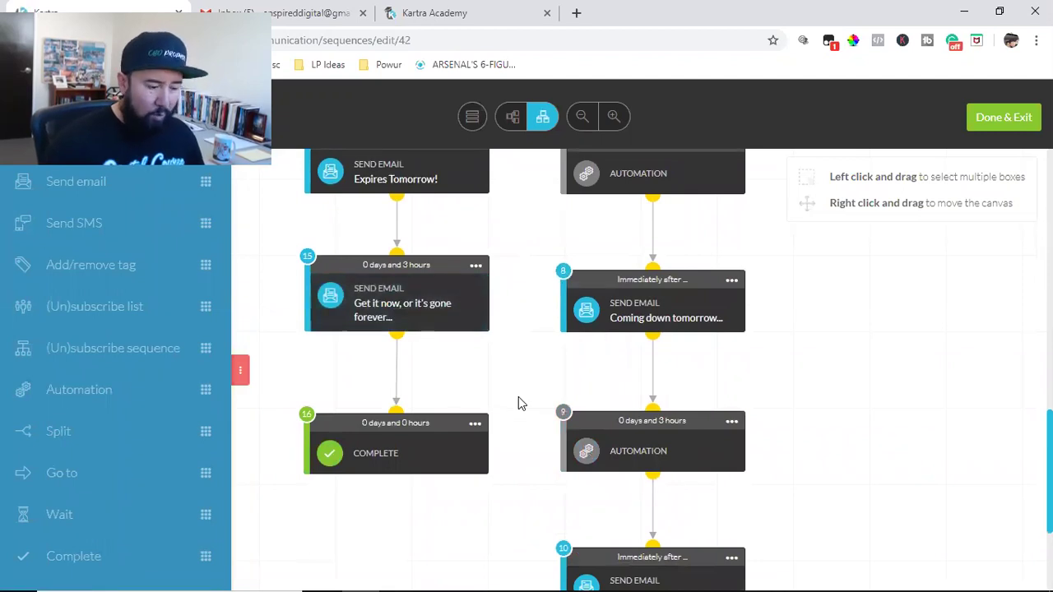
Step: Look through the emails and automations of the sequence's FALSE branch, from the split to its final Complete step
scroll(518, 403, up, 10)
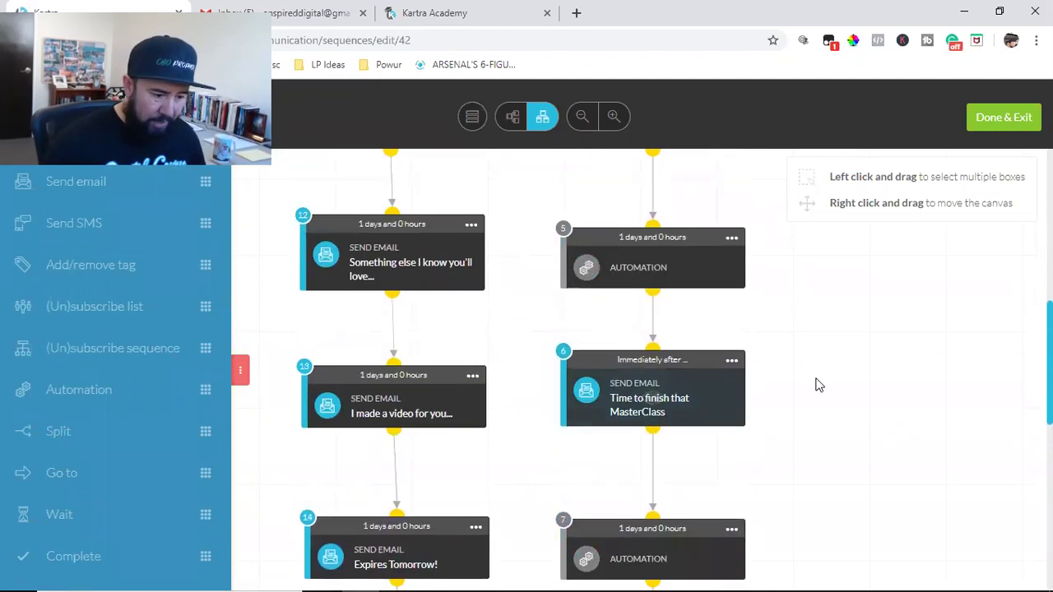
scroll(816, 382, down, 2)
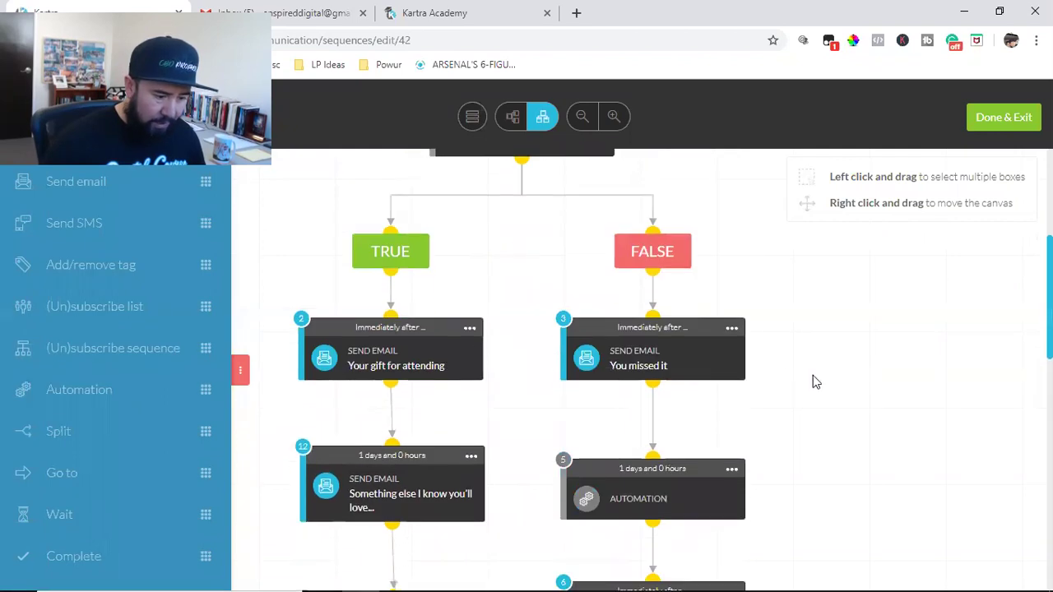
scroll(823, 365, down, 2)
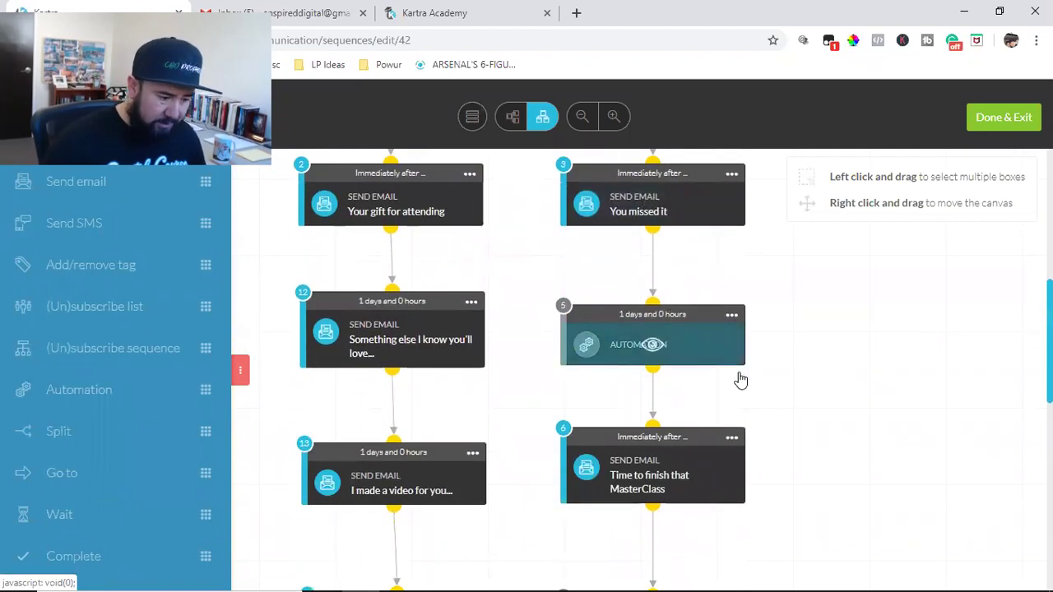
scroll(816, 448, down, 2)
scroll(816, 448, down, 2)
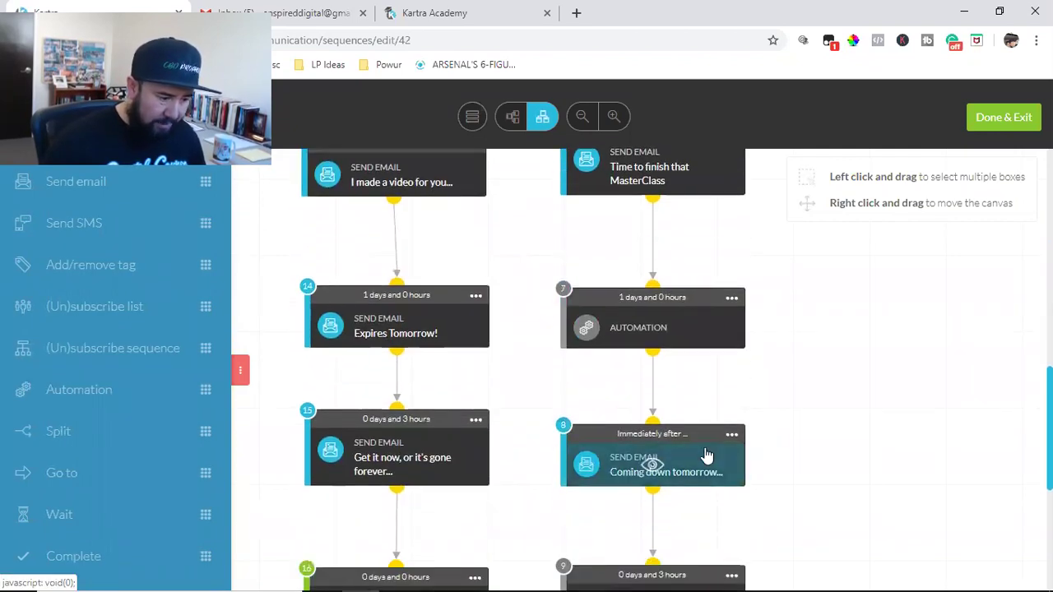
scroll(794, 449, down, 2)
scroll(794, 449, down, 3)
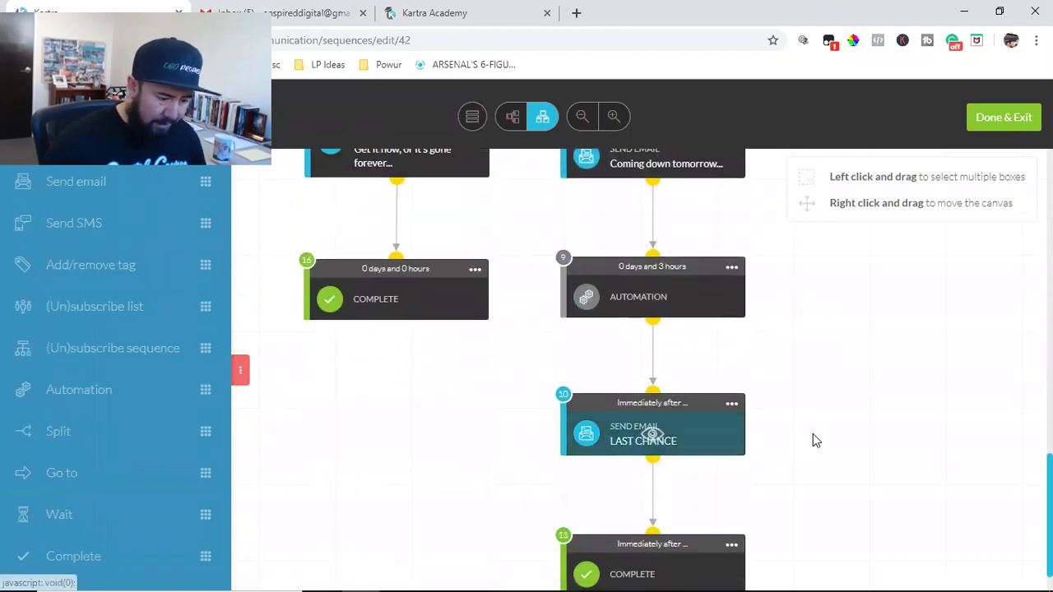
scroll(813, 440, up, 15)
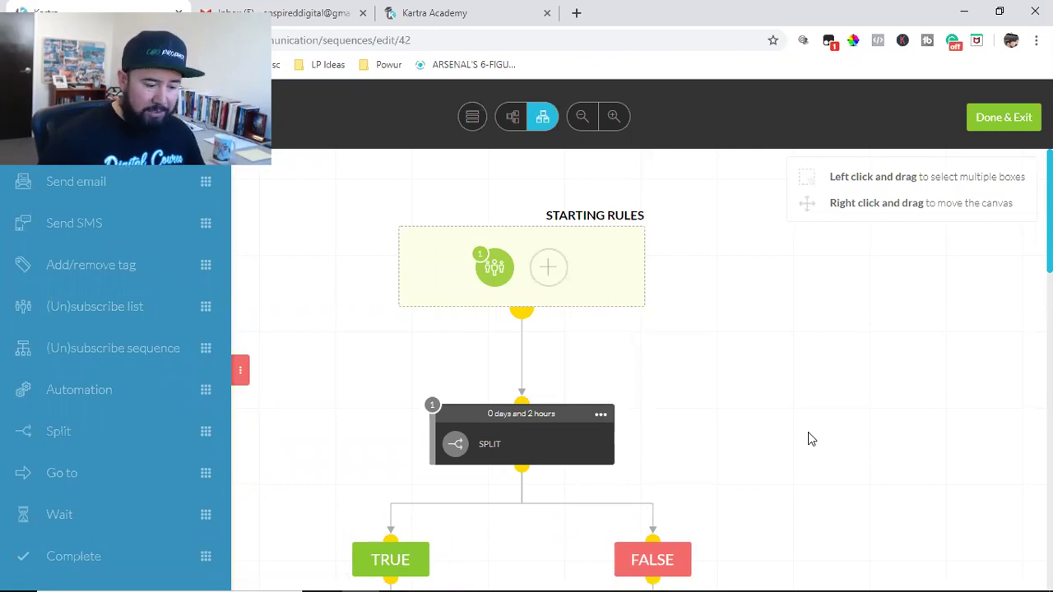
Step: Open the sequence's starting rules, check which list subscription triggers it, and close them without changes
click(600, 415)
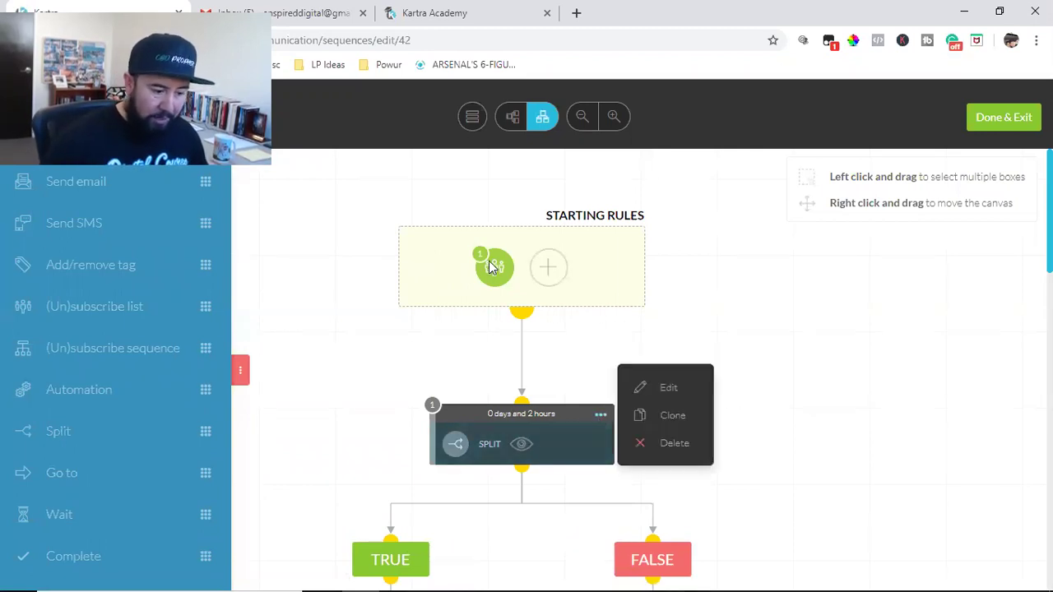
click(494, 266)
click(566, 257)
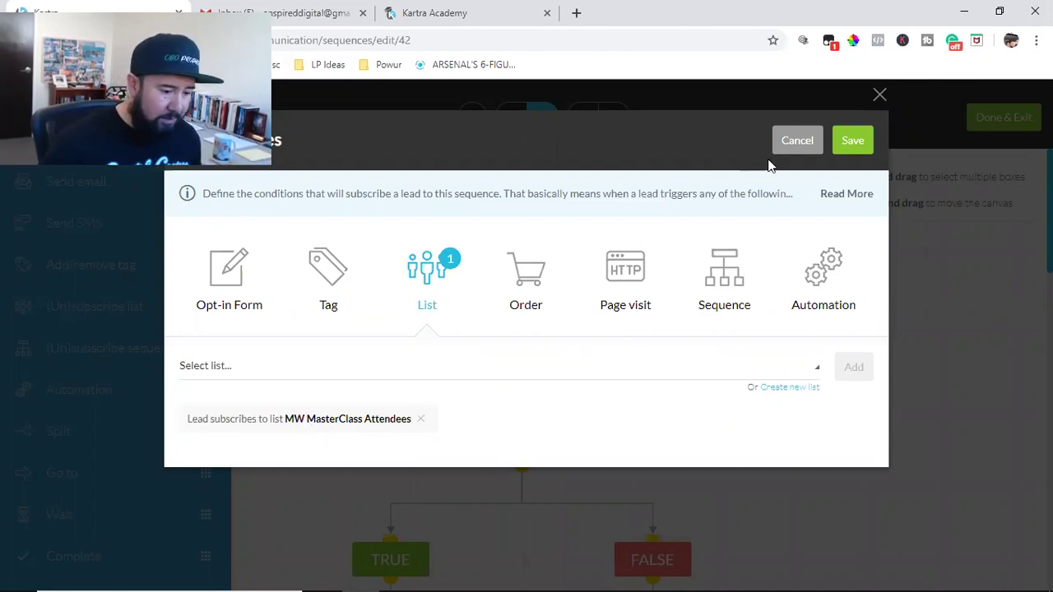
key(Escape)
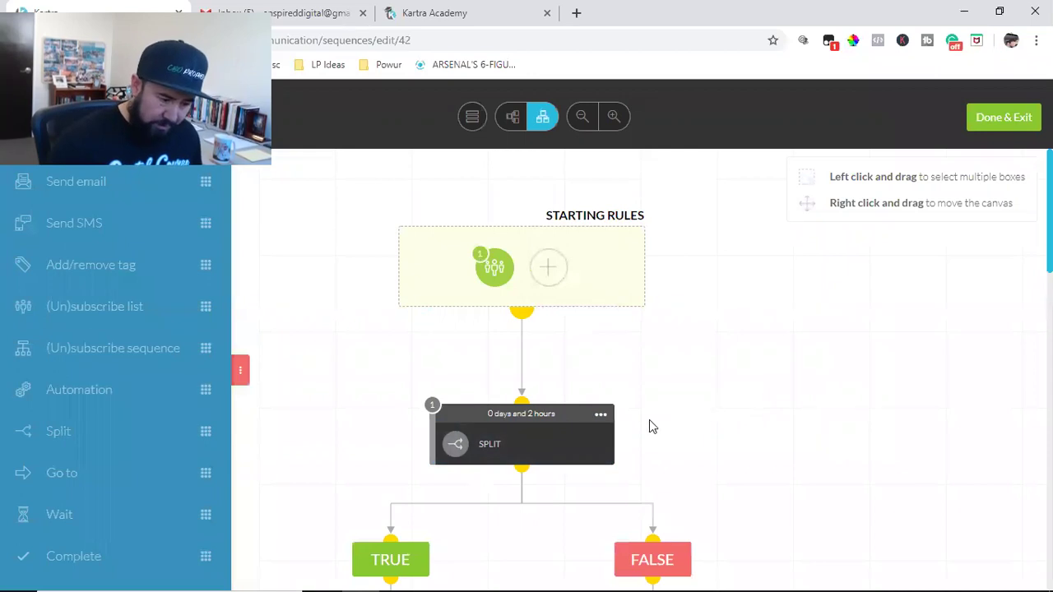
Step: View the split step's delay, day and time, and conditions, then close its details
click(600, 414)
mouse_move(488, 282)
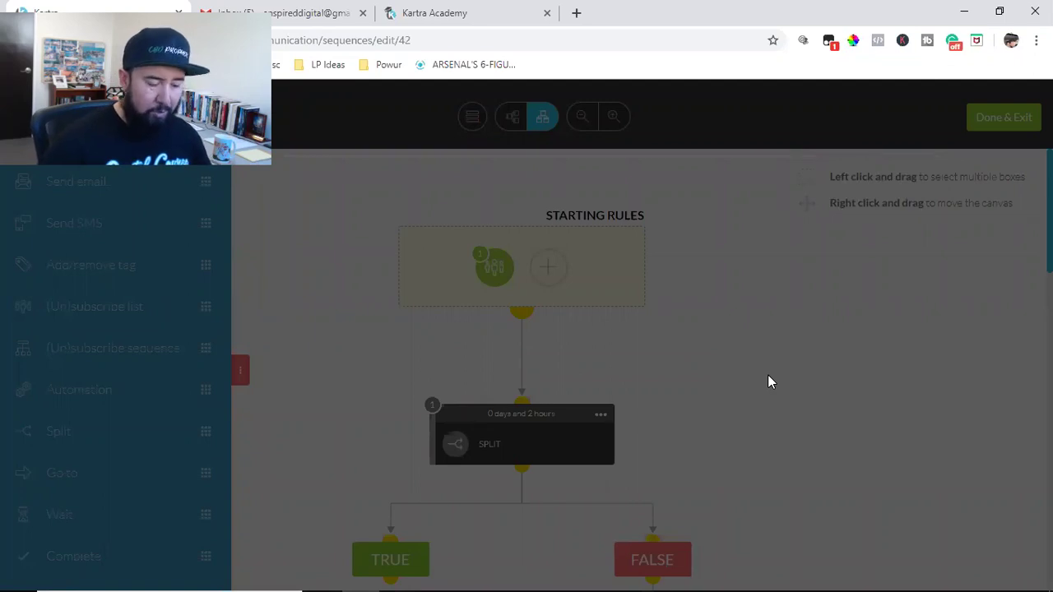
click(587, 420)
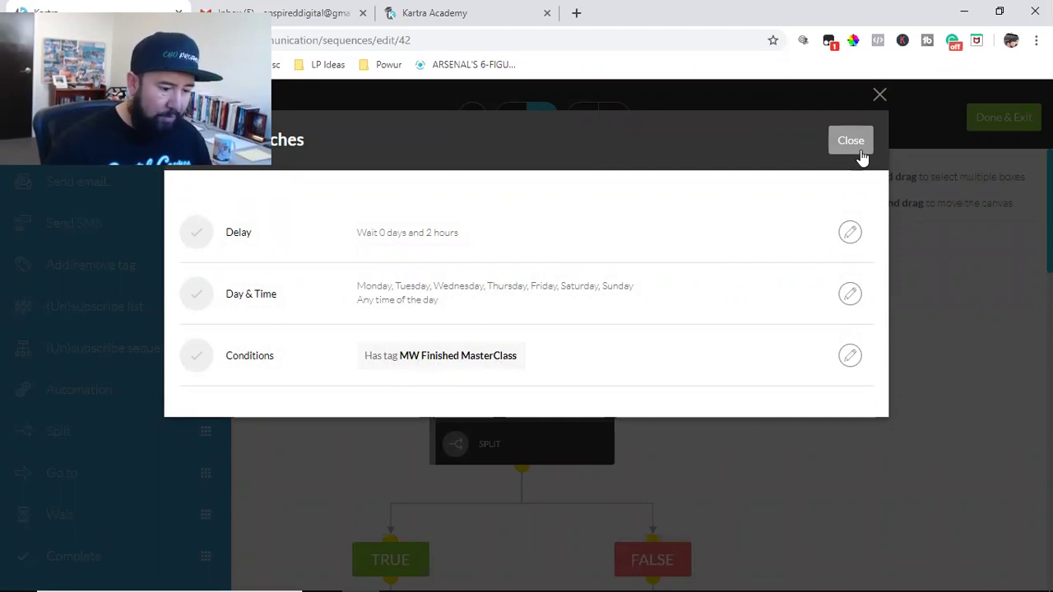
key(Escape)
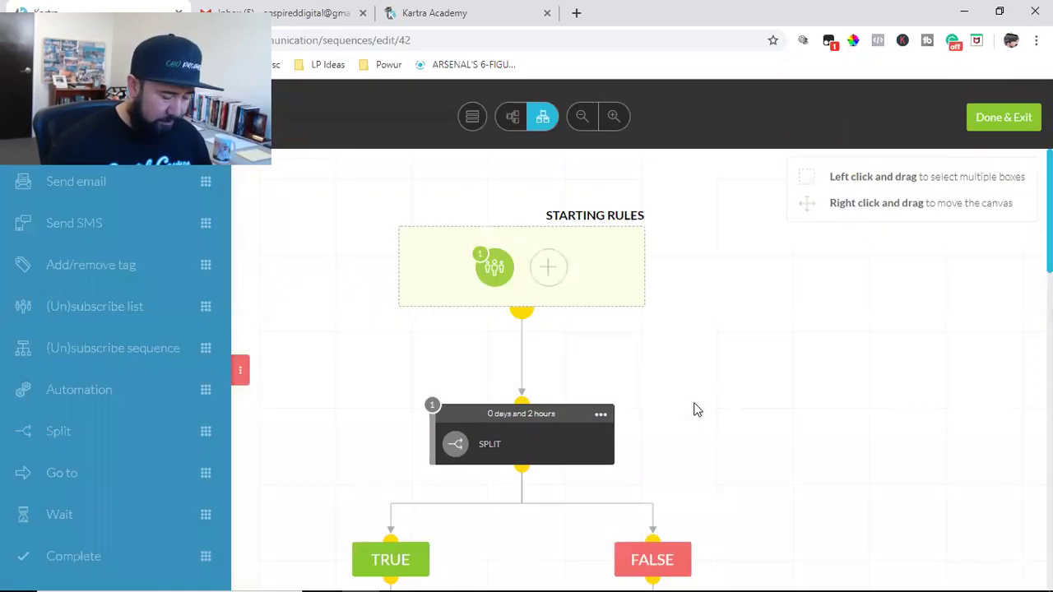
Step: Examine the emails in the split's TRUE branch, starting from "Your gift for attending", and their delays
scroll(695, 409, down, 2)
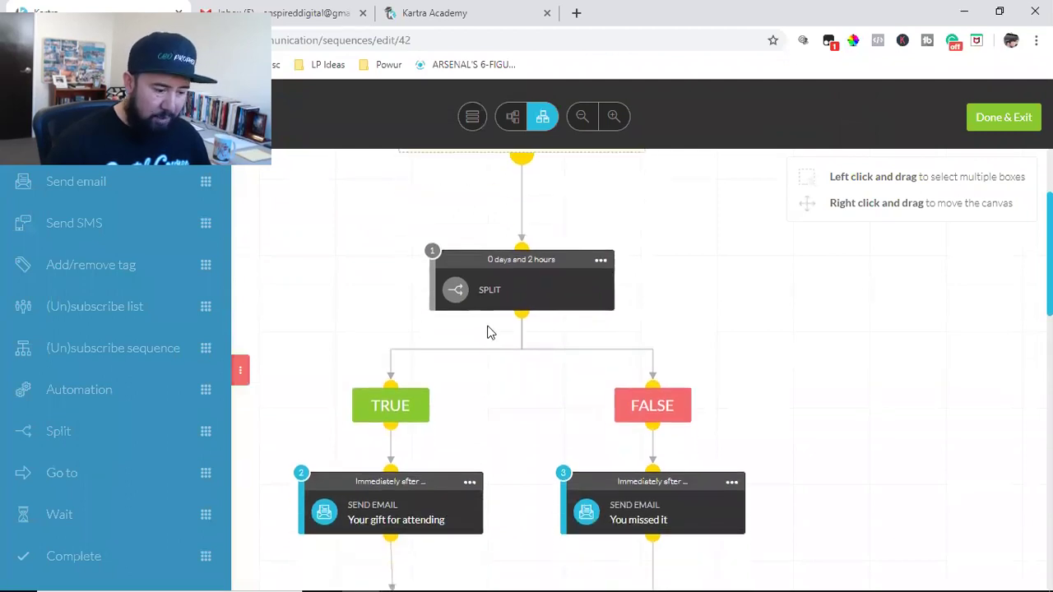
mouse_move(514, 278)
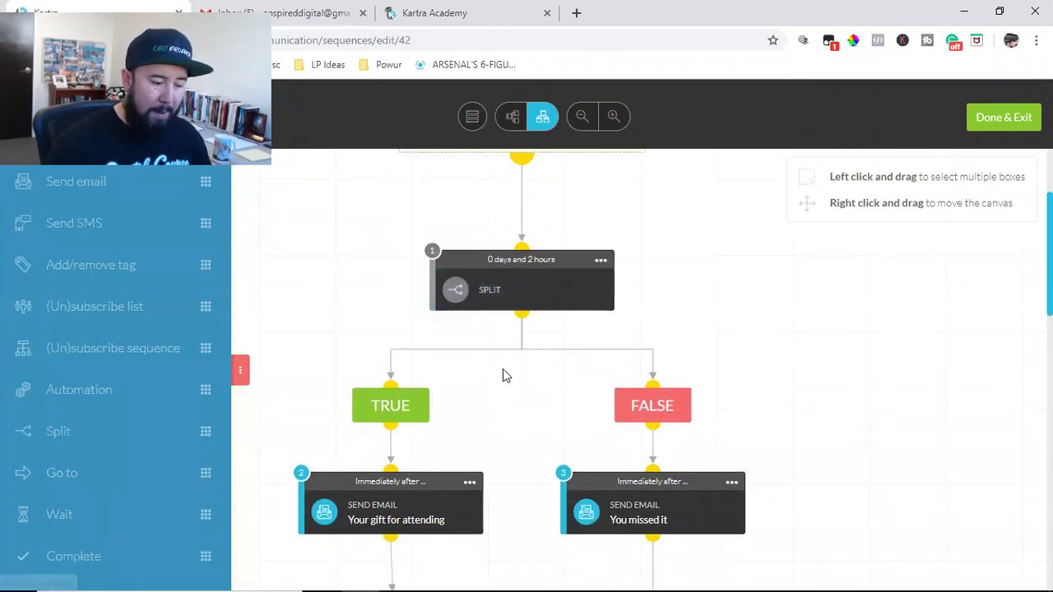
scroll(503, 369, down, 1)
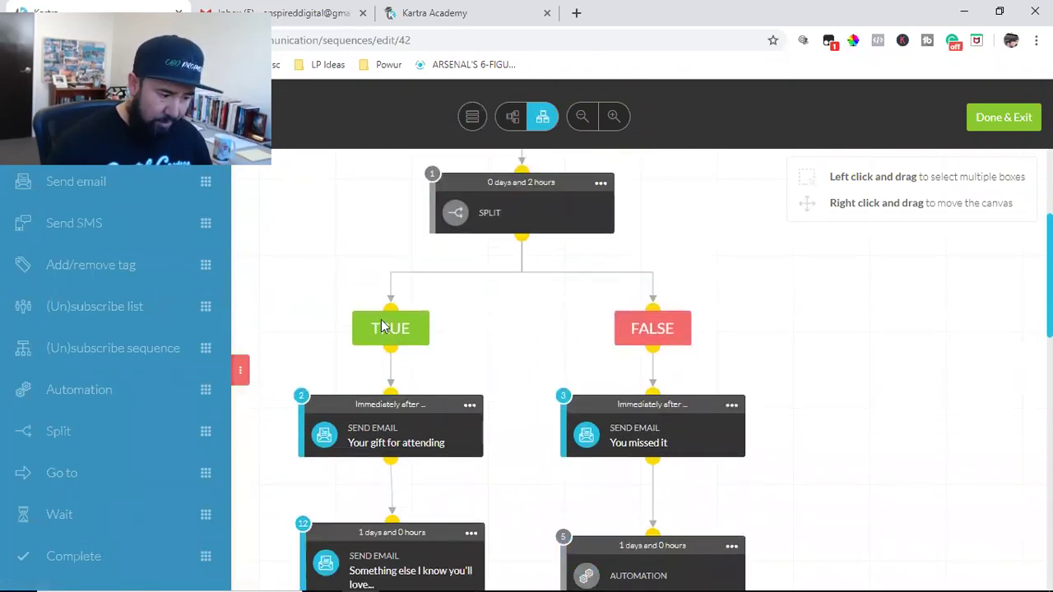
scroll(381, 333, down, 2)
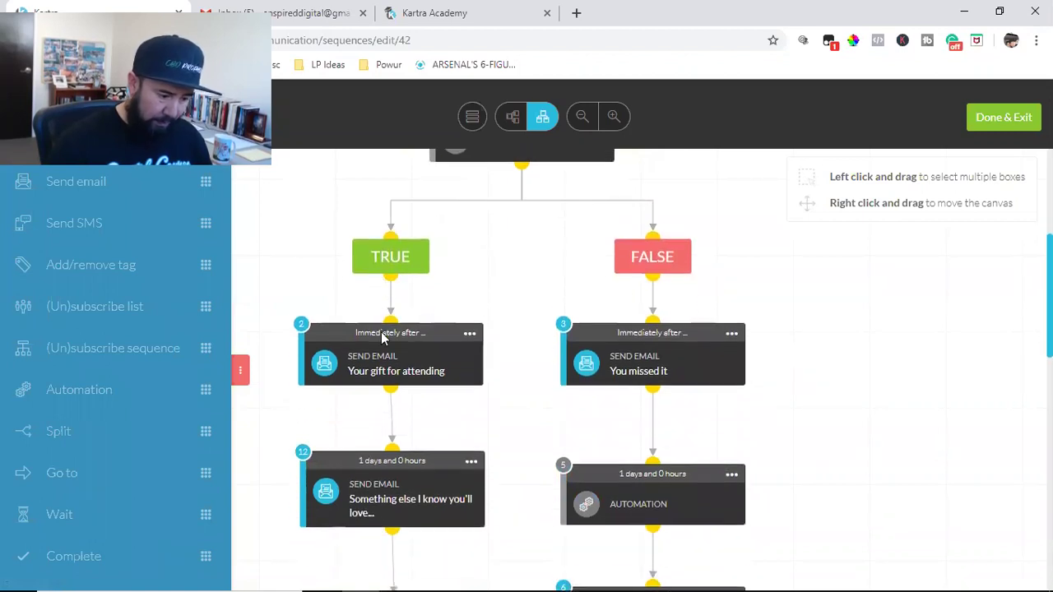
scroll(381, 333, down, 1)
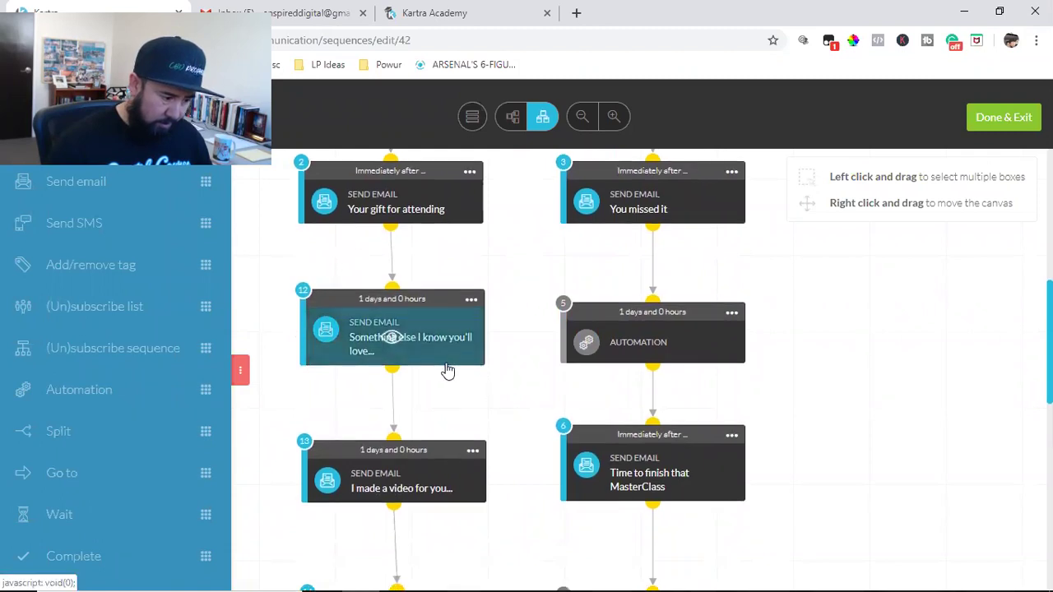
scroll(461, 386, down, 1)
right_click(482, 400)
scroll(489, 411, down, 3)
right_click(466, 421)
scroll(469, 423, up, 3)
right_click(479, 416)
scroll(477, 418, up, 1)
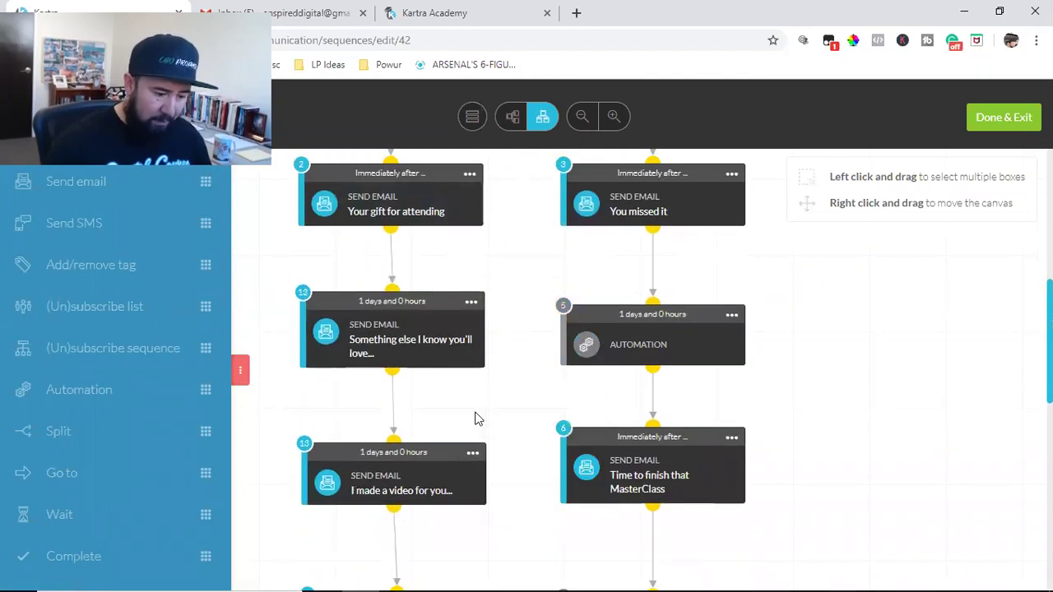
Step: Examine the first steps of the FALSE branch around the "You missed it" email
right_click(803, 442)
scroll(828, 447, up, 2)
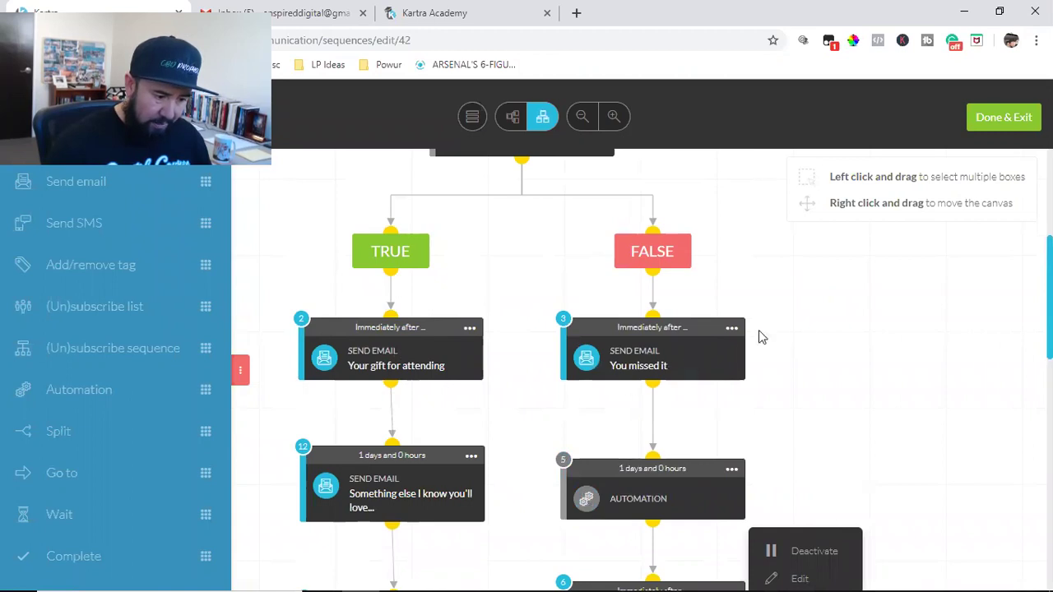
scroll(834, 357, down, 1)
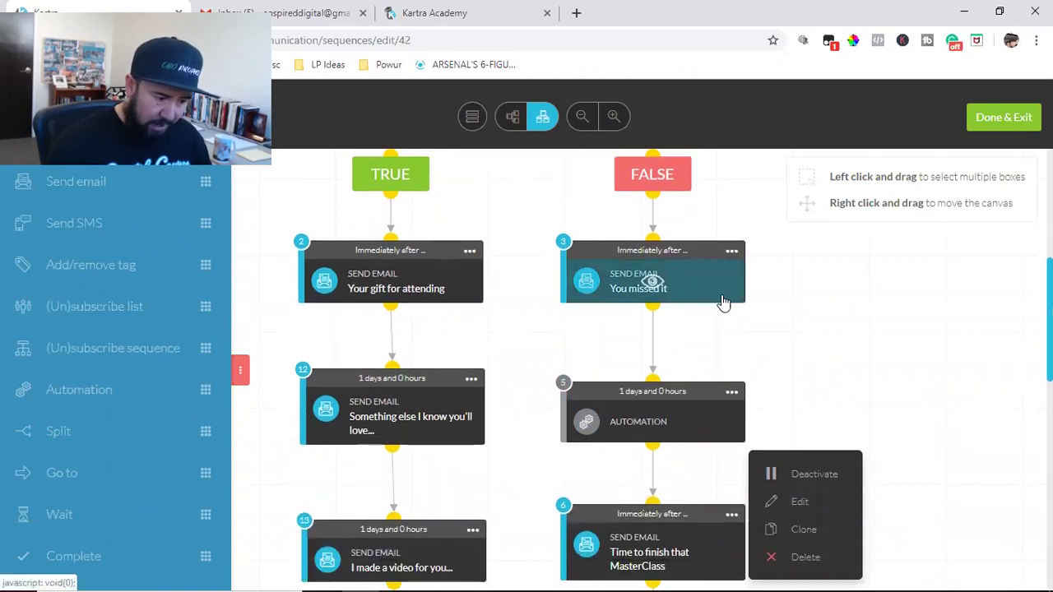
Step: Reopen the details of the split step, check the tag condition that separates the two branches, and close them
scroll(790, 317, up, 2)
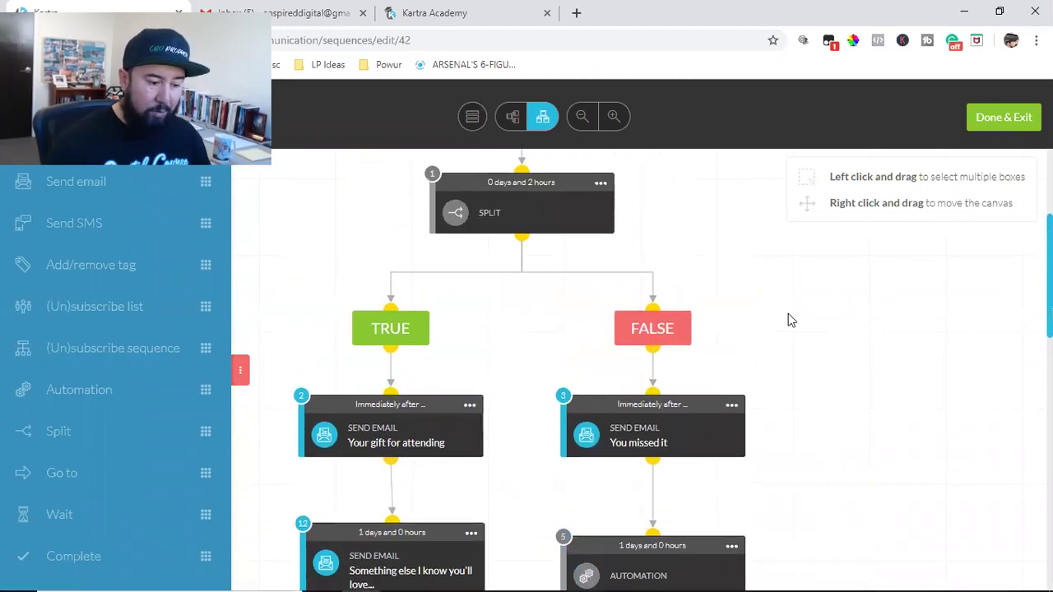
scroll(790, 319, up, 2)
click(601, 338)
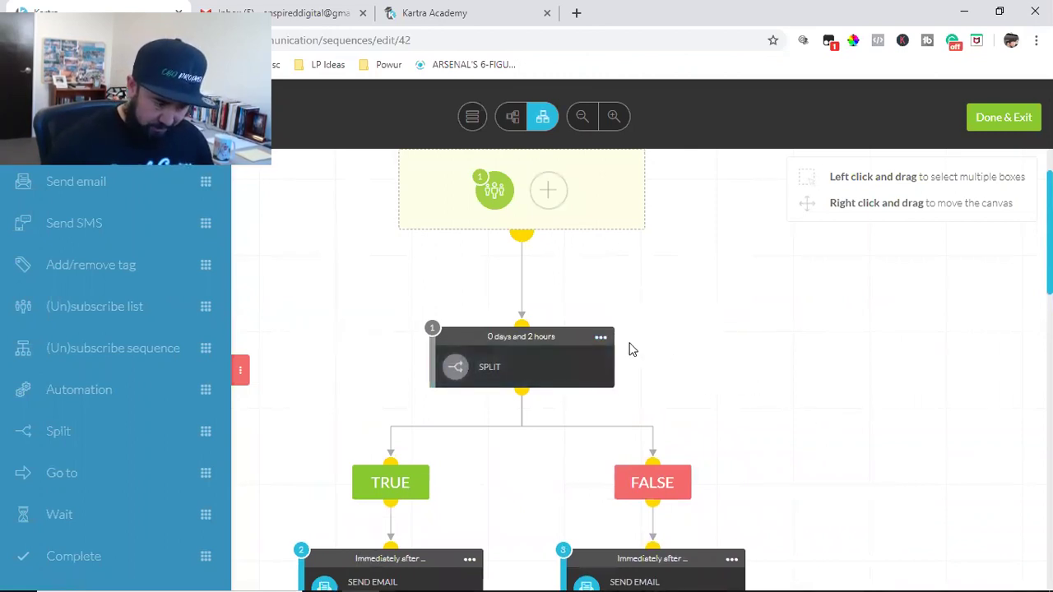
mouse_move(609, 341)
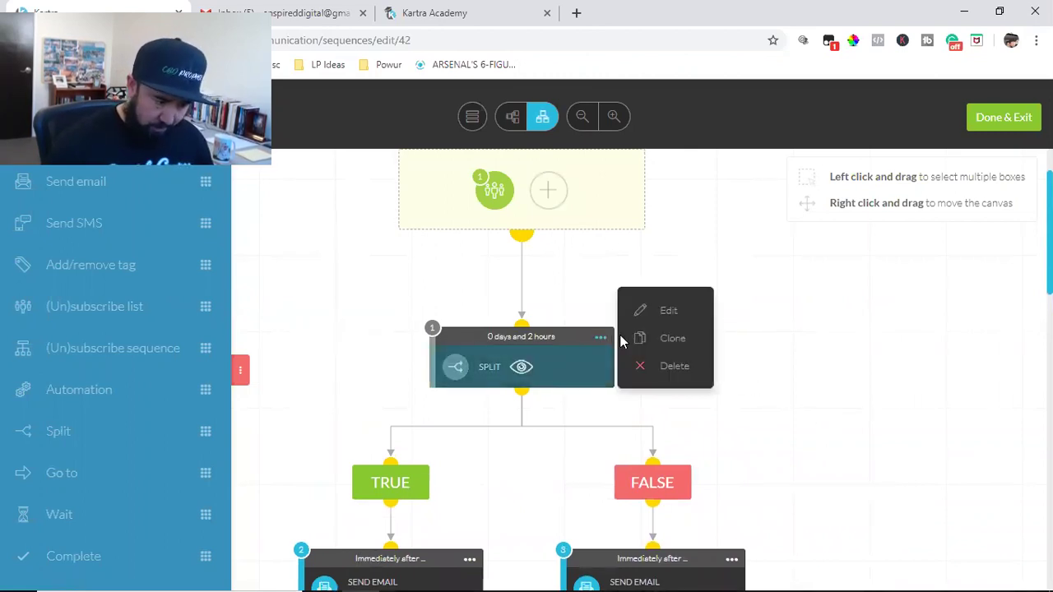
click(490, 368)
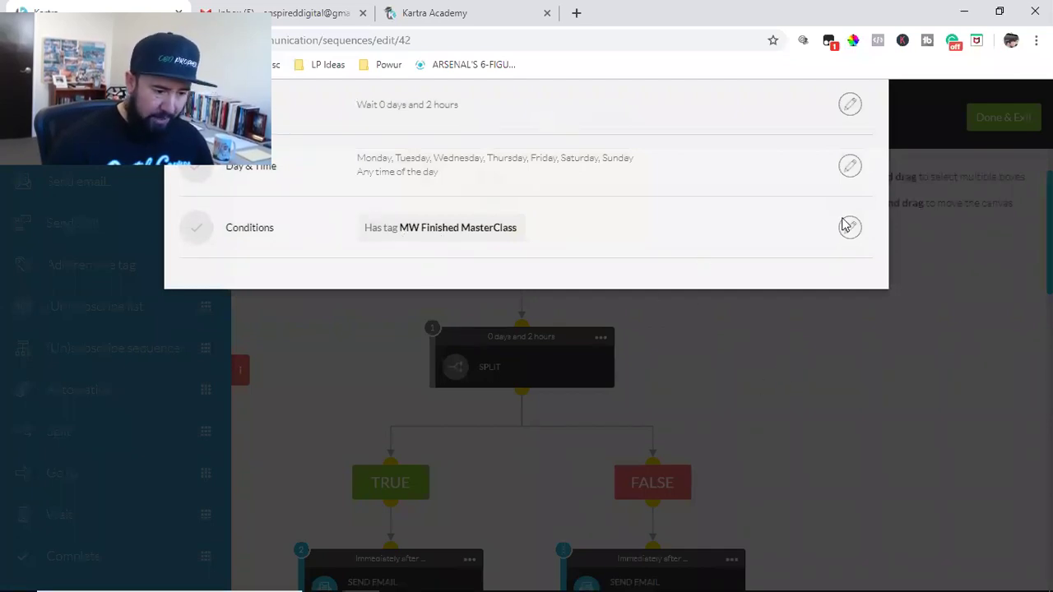
scroll(845, 226, up, 2)
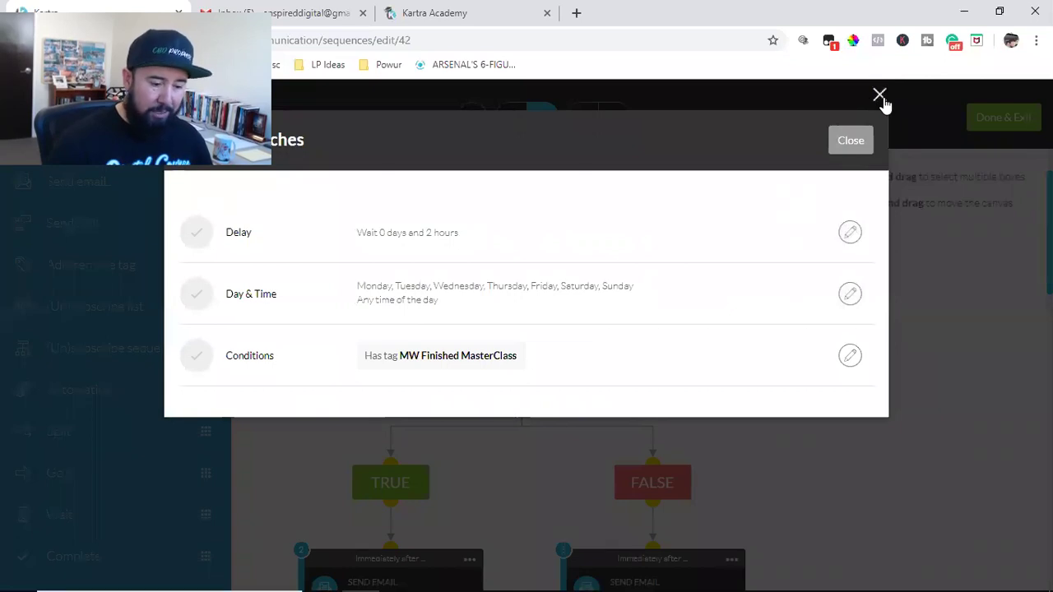
key(Escape)
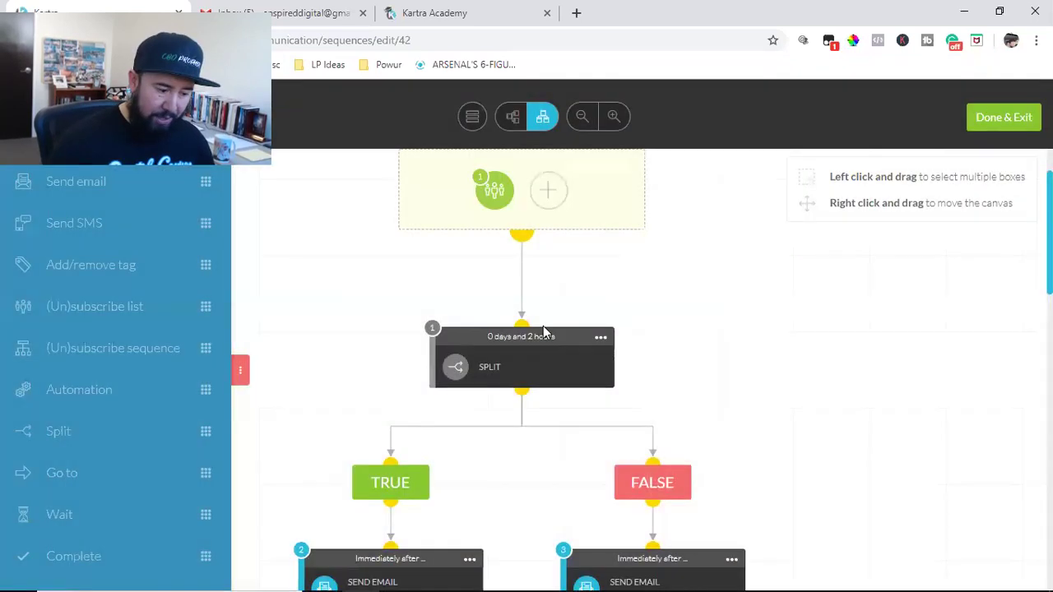
Step: Examine the FALSE branch's emails, automations and delays from "You missed it" through "LAST CHANCE" to its completion step
scroll(395, 479, down, 1)
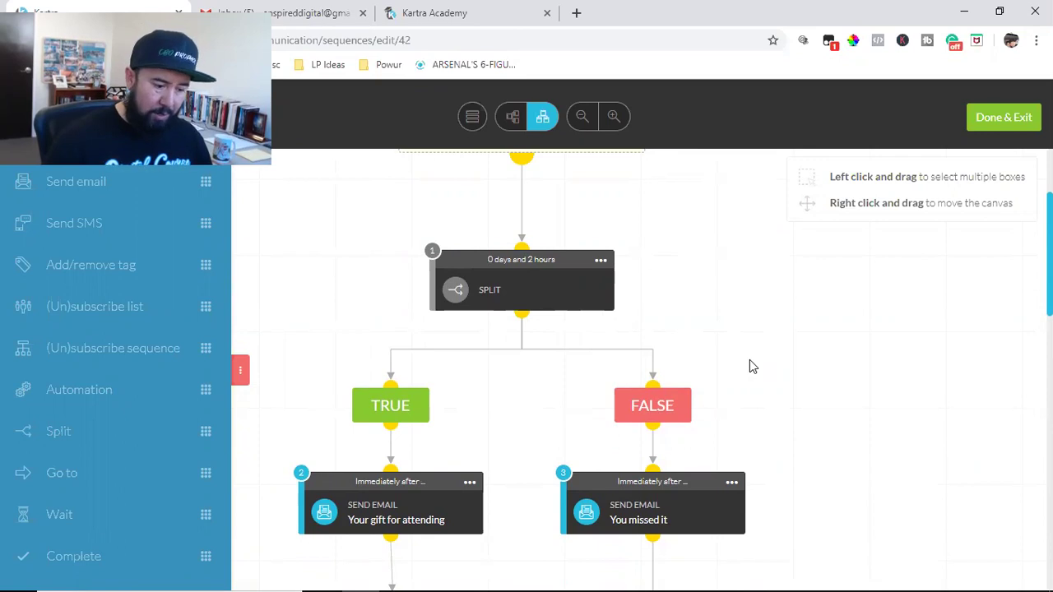
scroll(750, 359, down, 2)
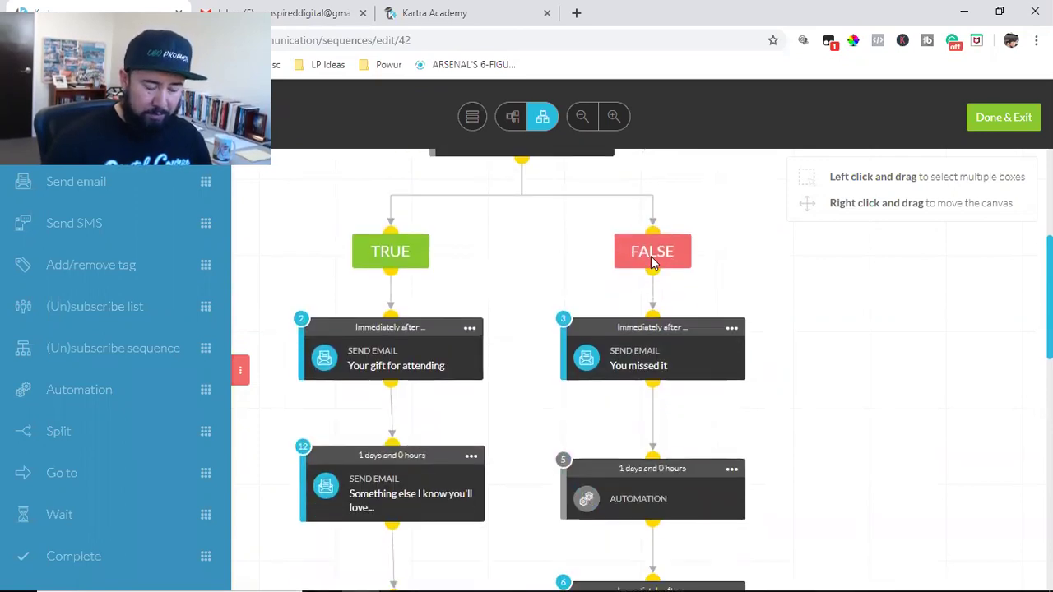
scroll(652, 262, down, 1)
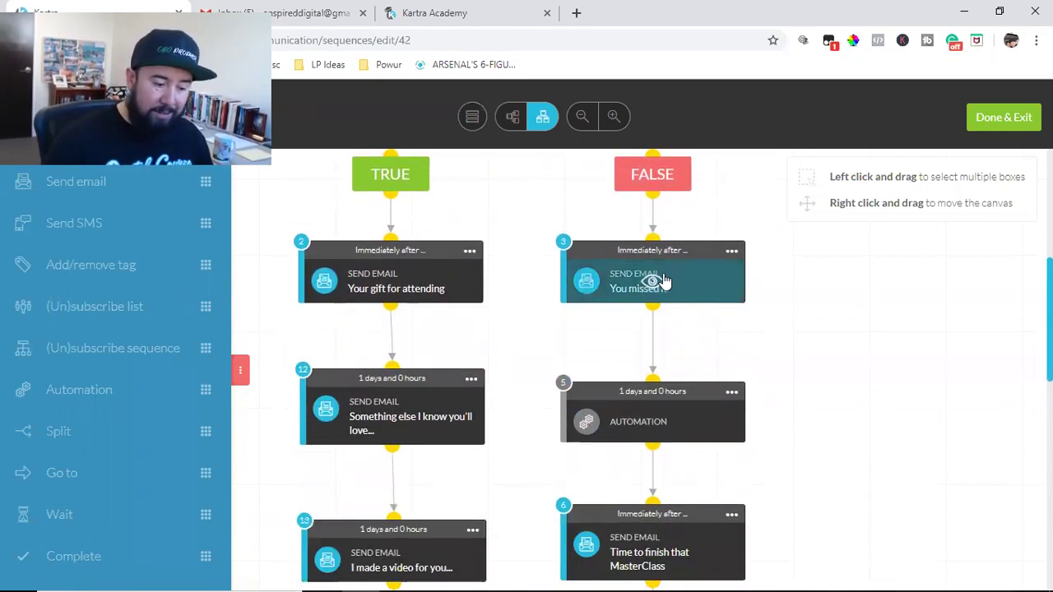
scroll(691, 294, down, 3)
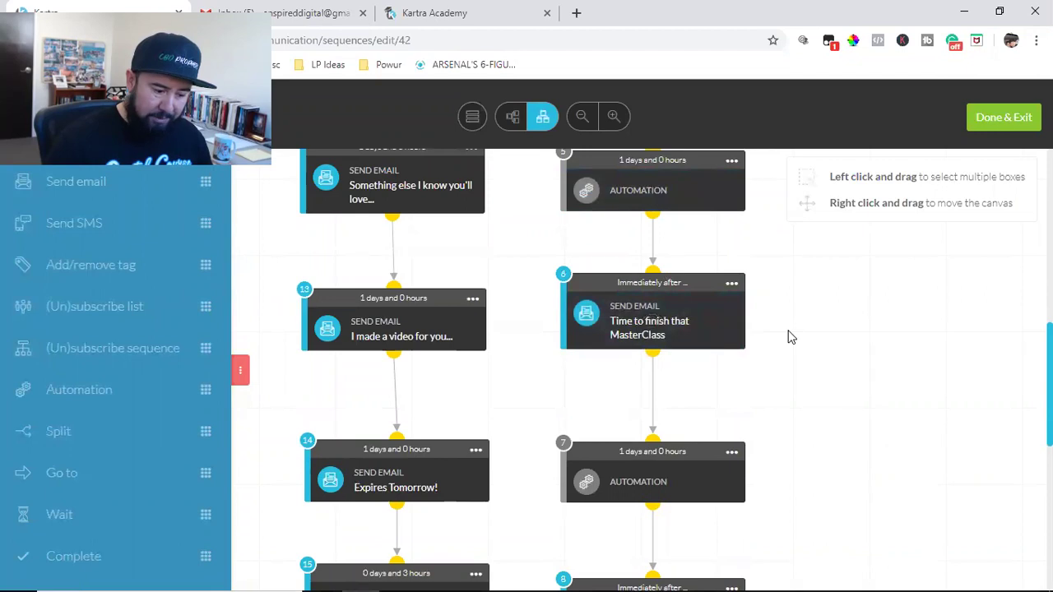
scroll(787, 336, down, 2)
scroll(765, 344, down, 2)
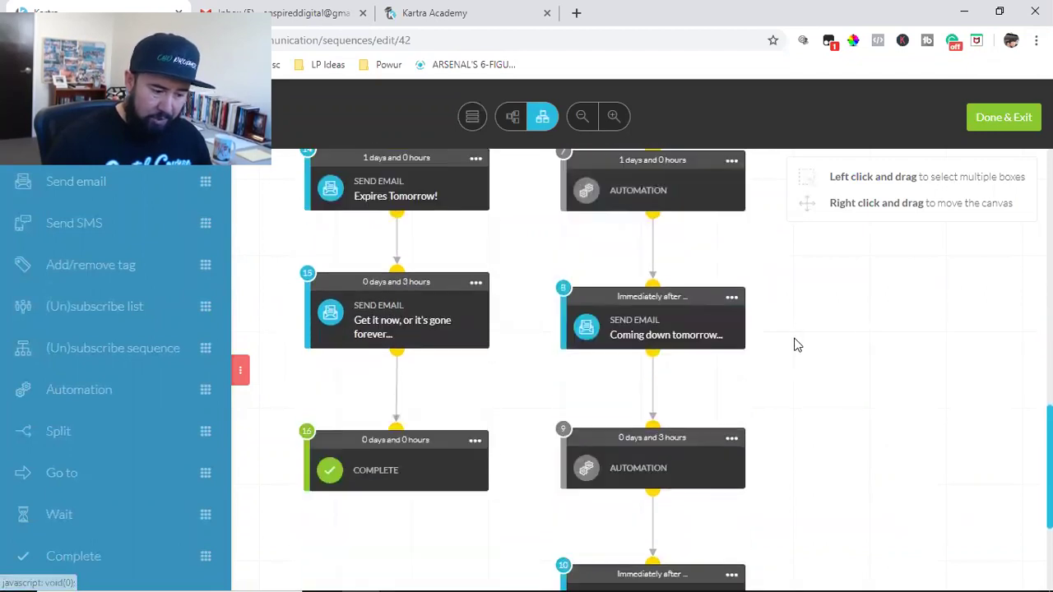
scroll(830, 332, down, 2)
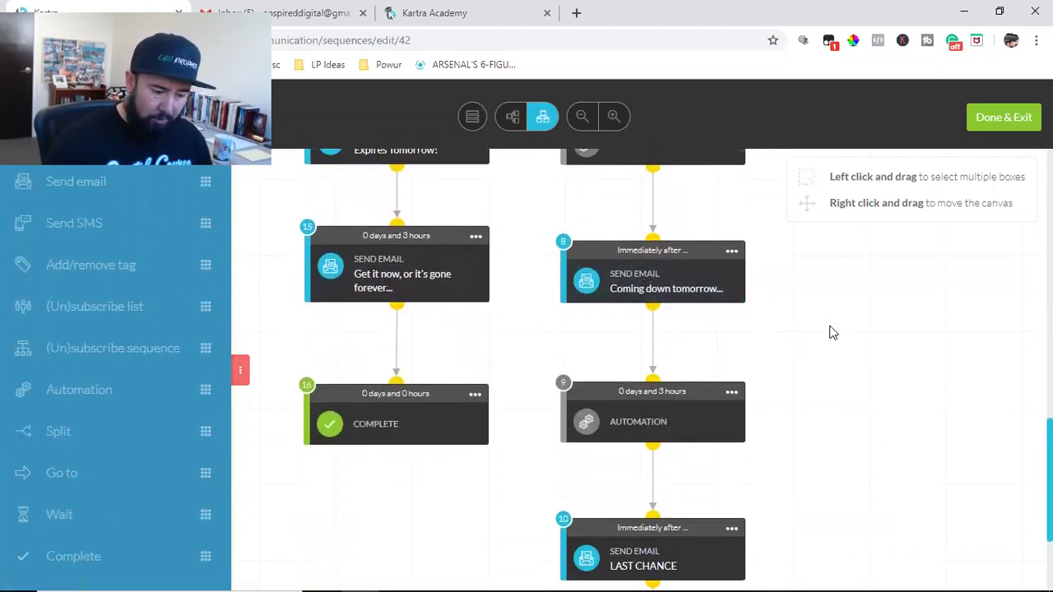
scroll(814, 358, down, 1)
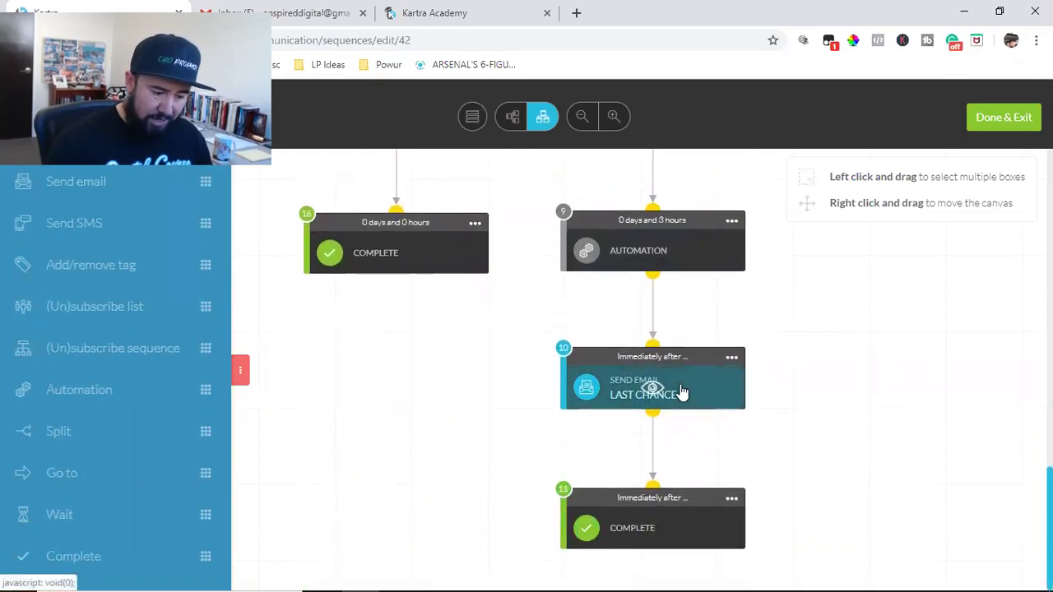
scroll(806, 400, up, 8)
scroll(806, 401, up, 6)
scroll(802, 401, down, 5)
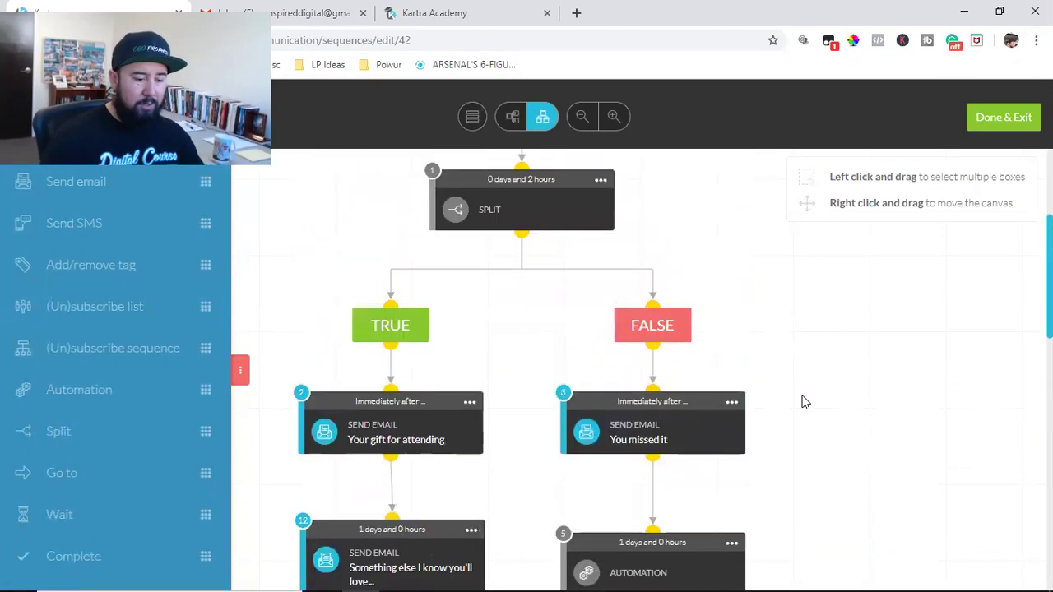
Step: Open the "You missed it" email step for editing and review its delay, day and time, communication, gateway and remaining settings
click(730, 251)
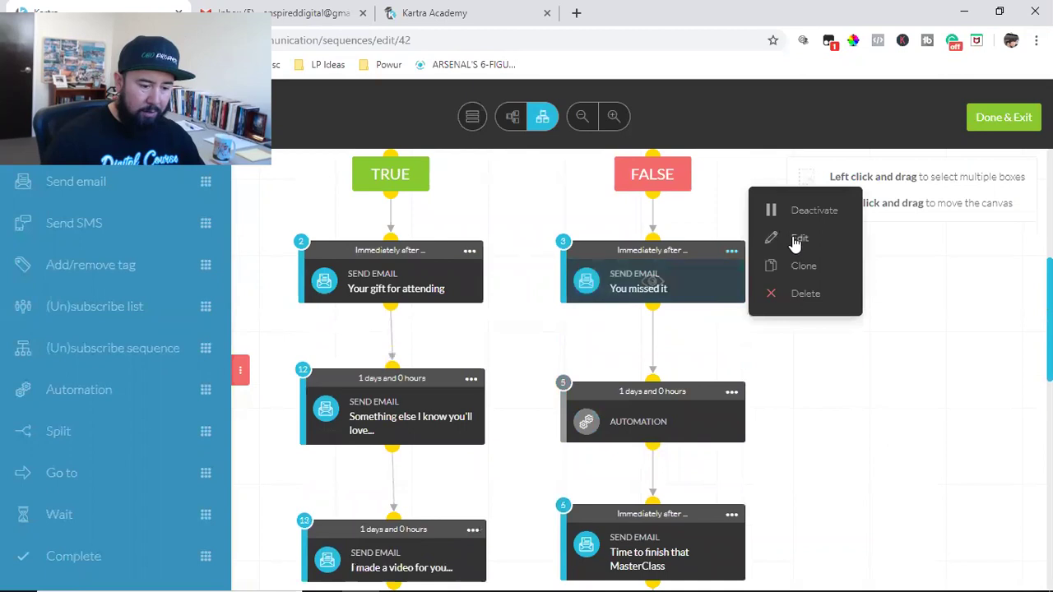
click(735, 412)
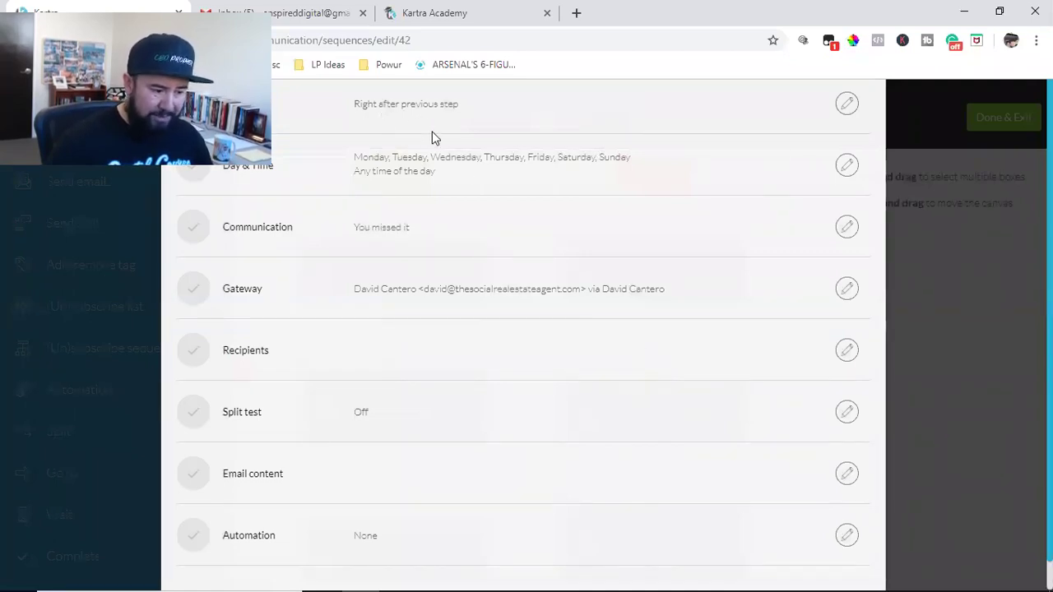
scroll(505, 272, up, 2)
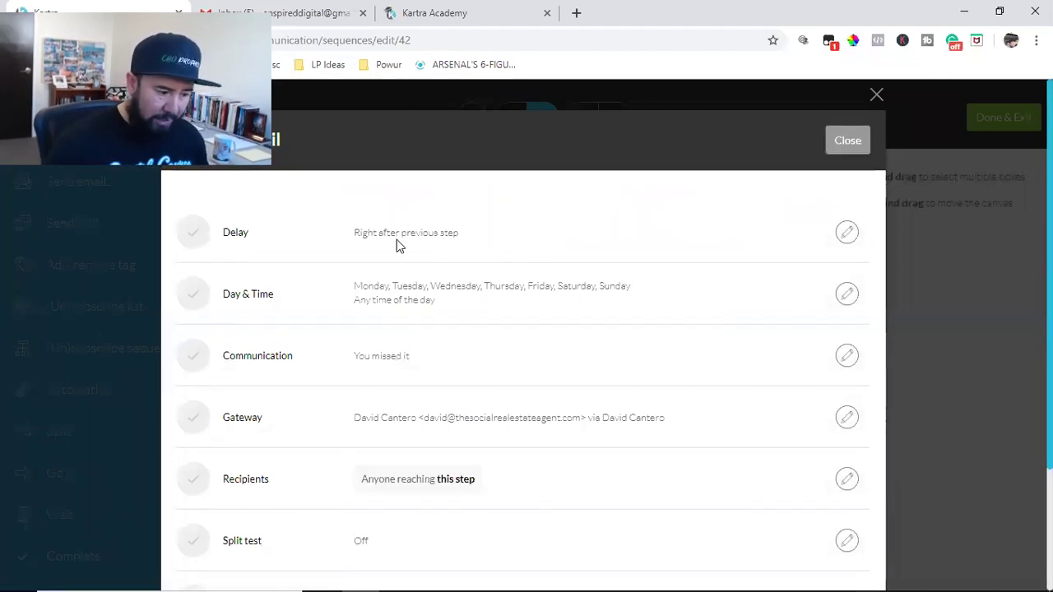
triple_click(389, 299)
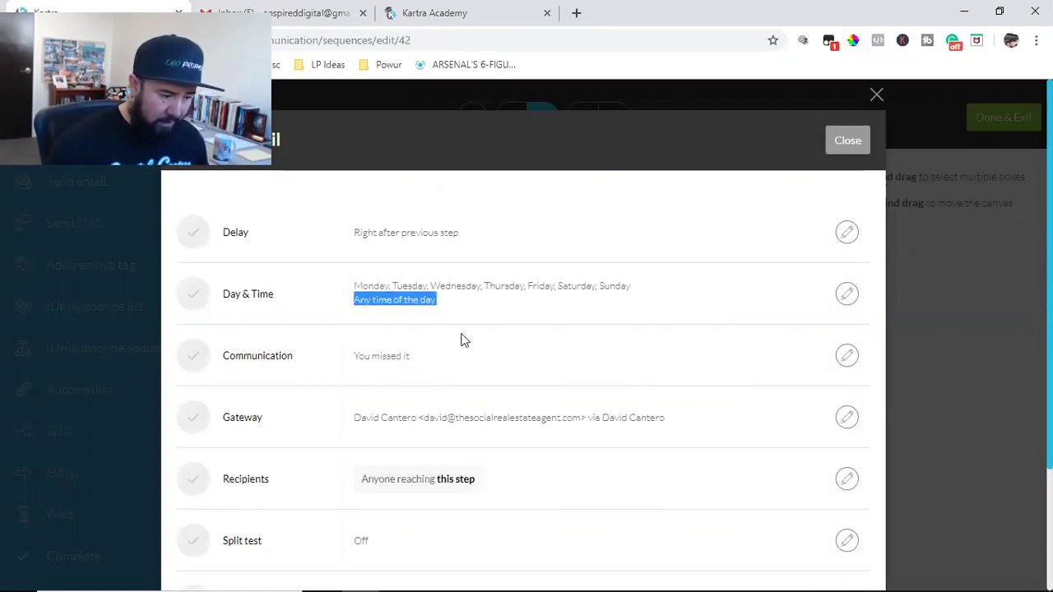
click(369, 359)
triple_click(456, 359)
scroll(456, 358, down, 1)
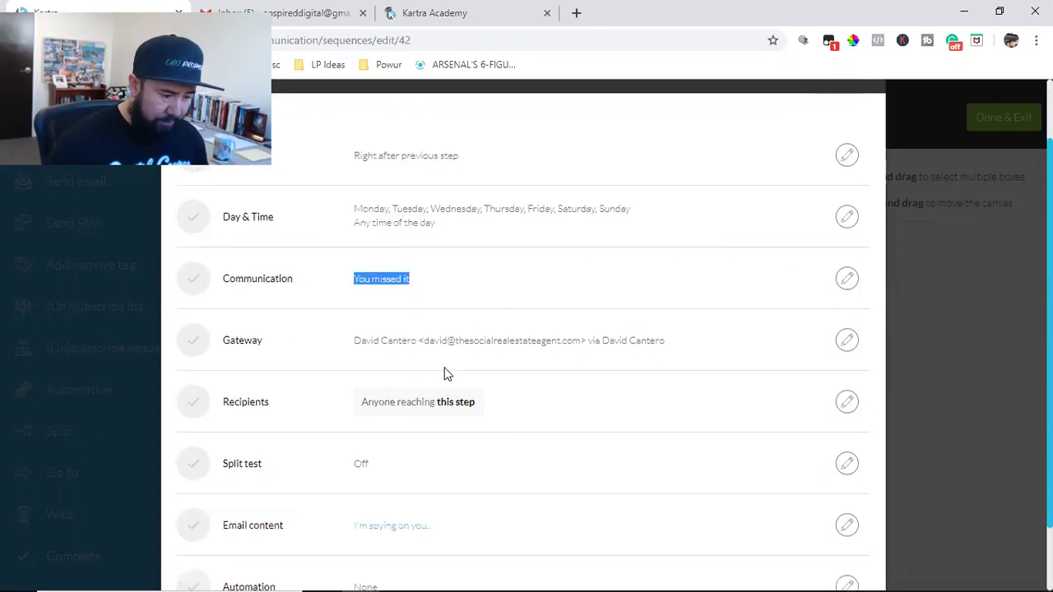
click(491, 340)
triple_click(491, 341)
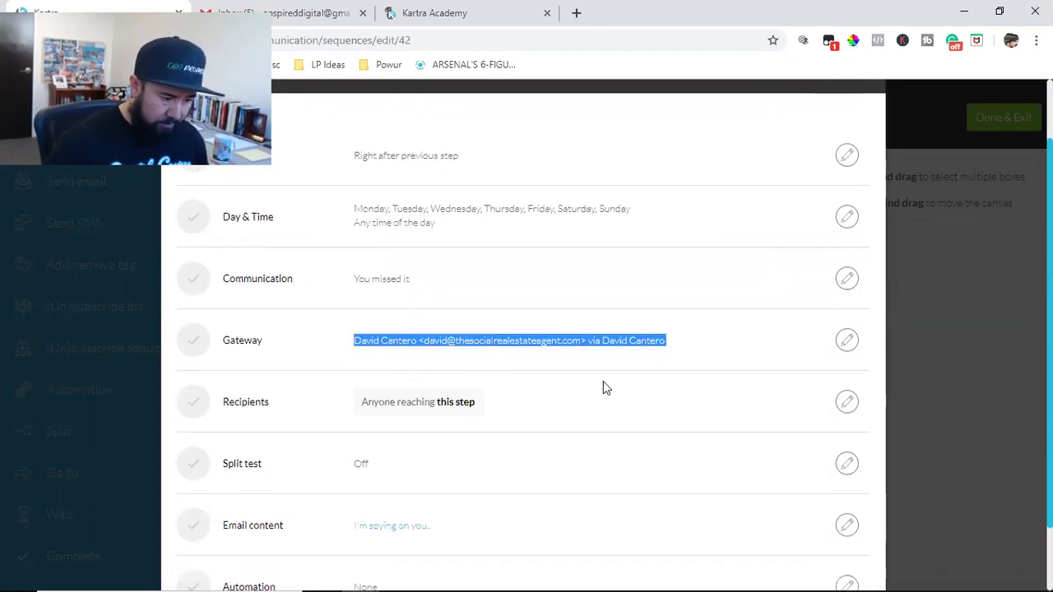
scroll(603, 381, down, 1)
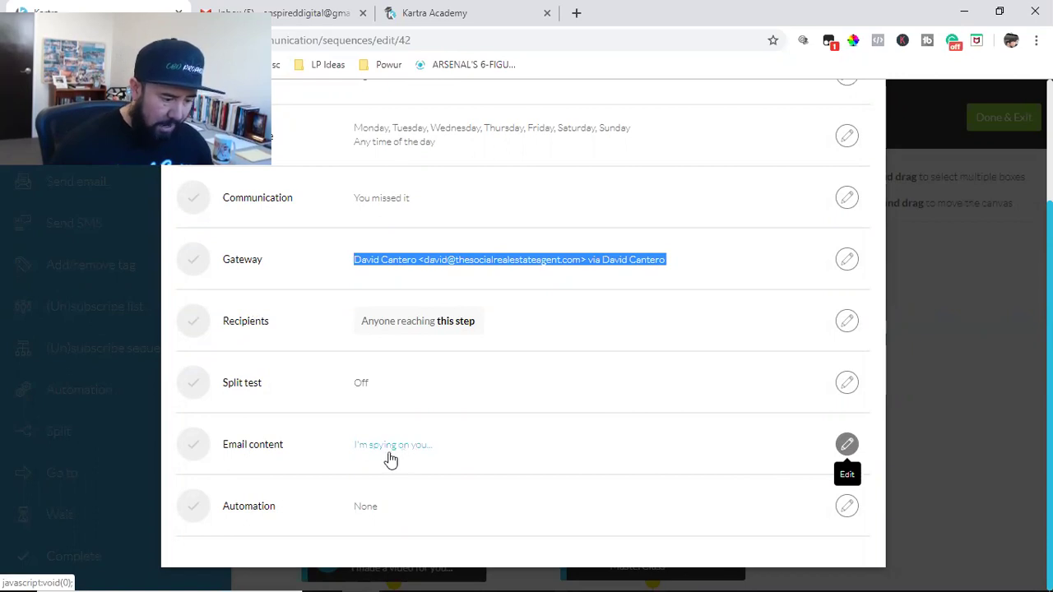
Step: Open the email content "I'm spying on you...", read its message and class link, and close it without changes
click(846, 442)
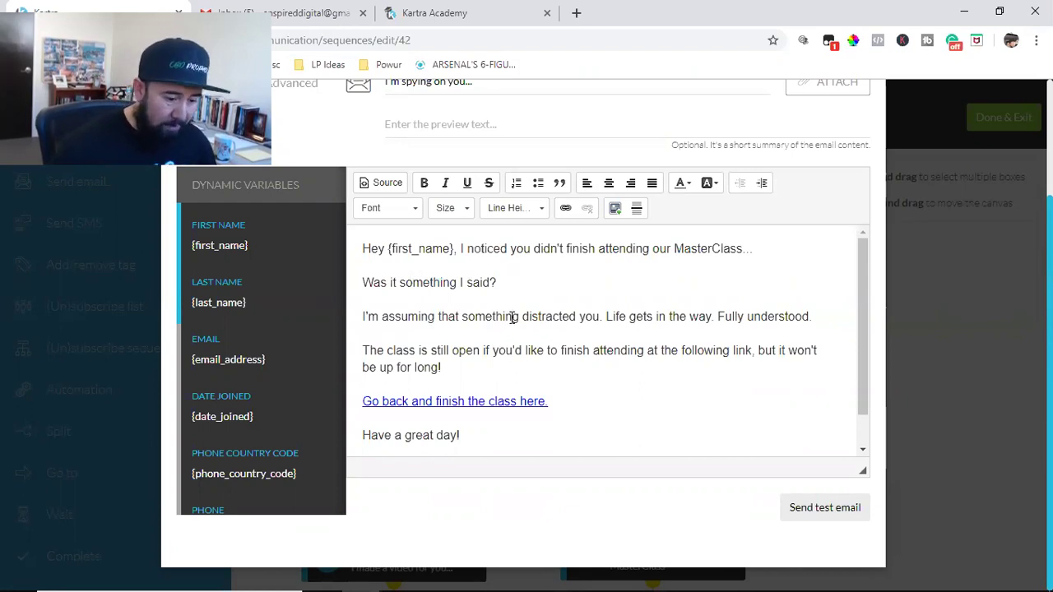
scroll(693, 365, up, 2)
scroll(576, 362, down, 1)
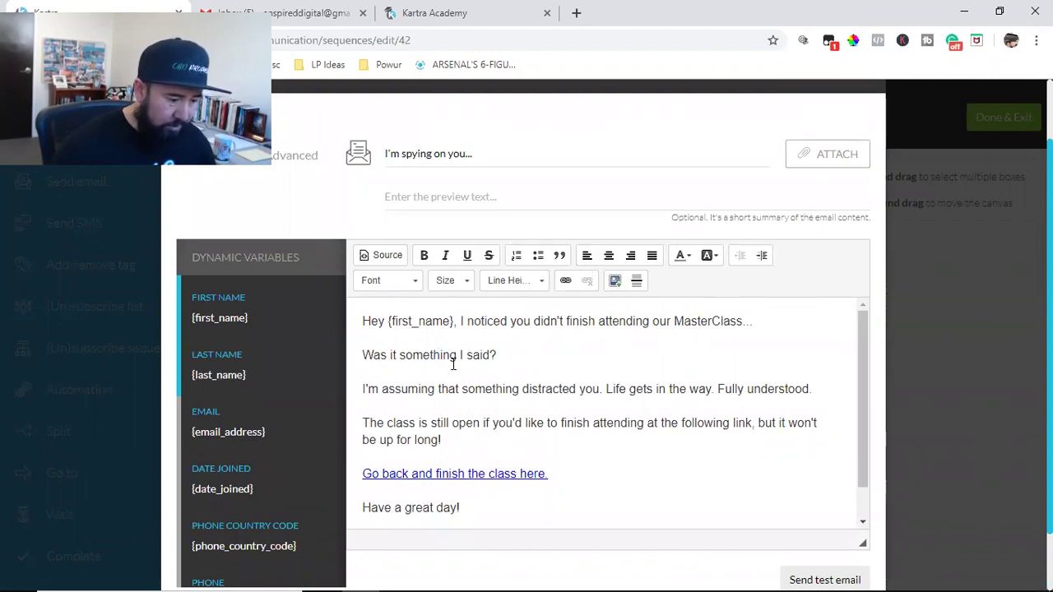
scroll(533, 376, down, 1)
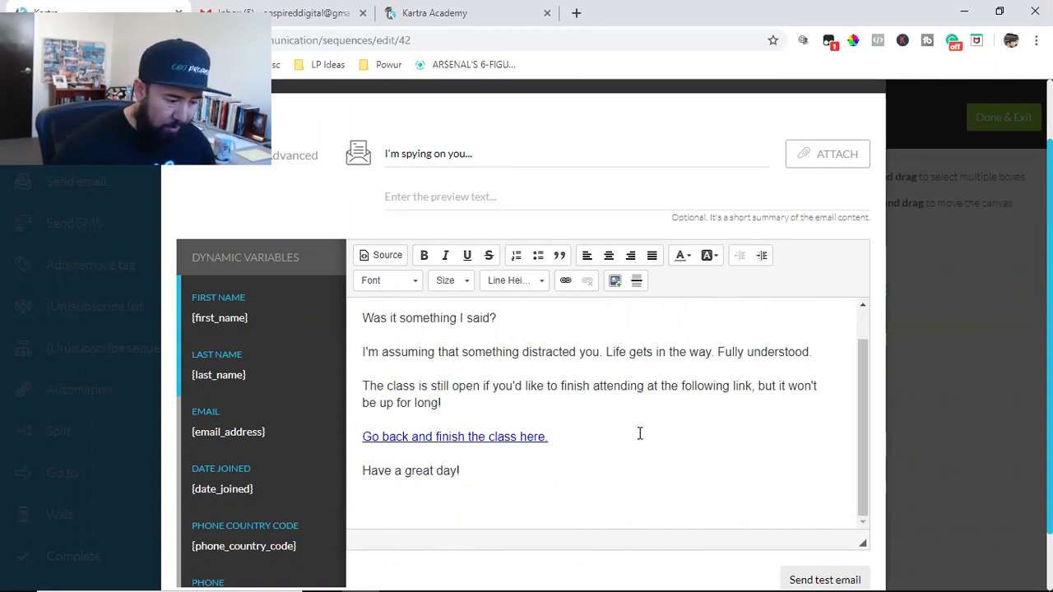
scroll(452, 434, down, 1)
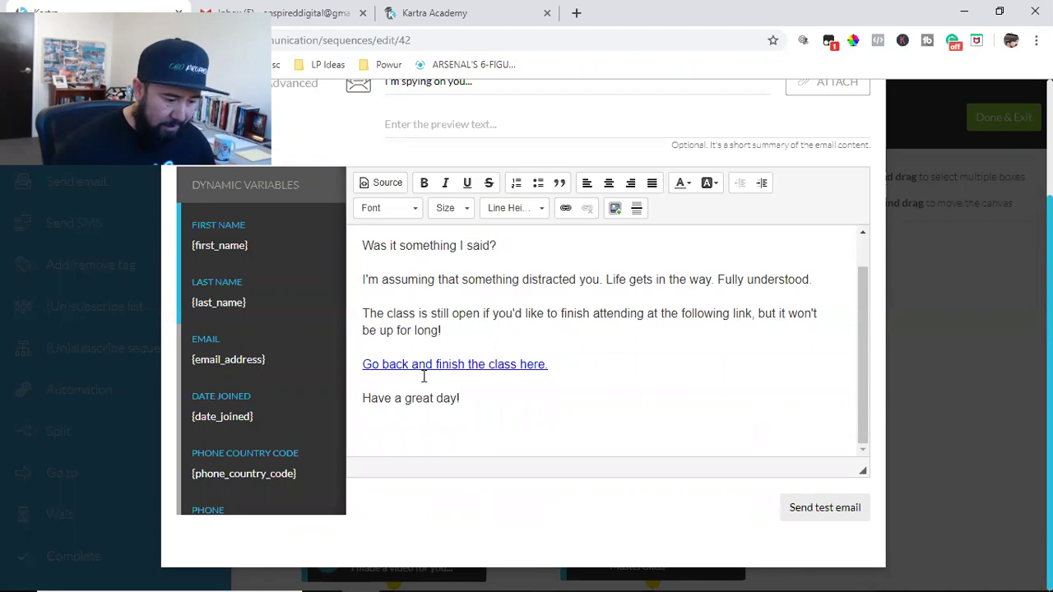
scroll(748, 430, up, 1)
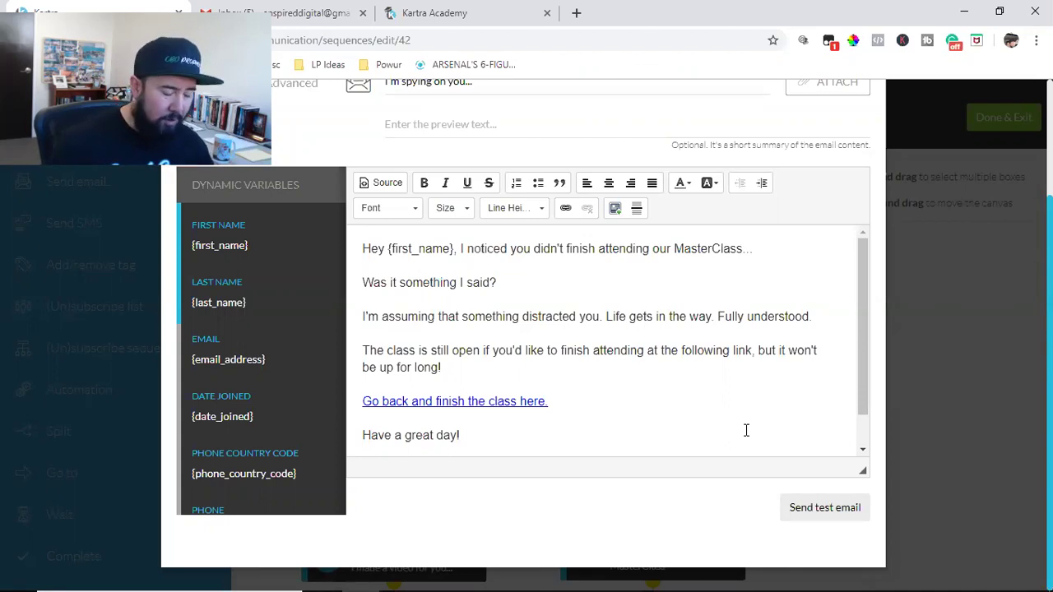
scroll(738, 424, up, 2)
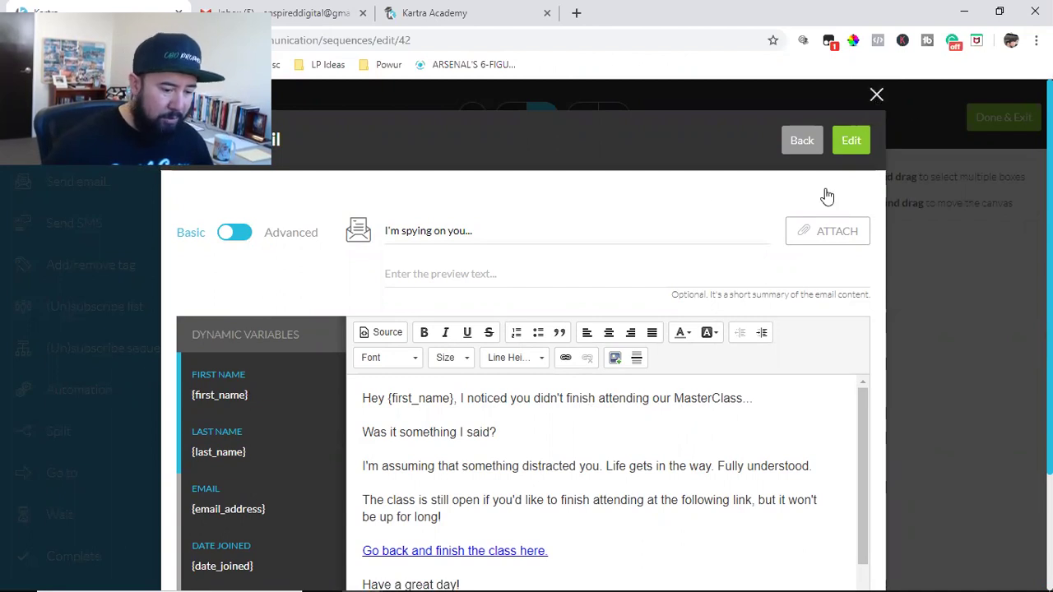
key(Escape)
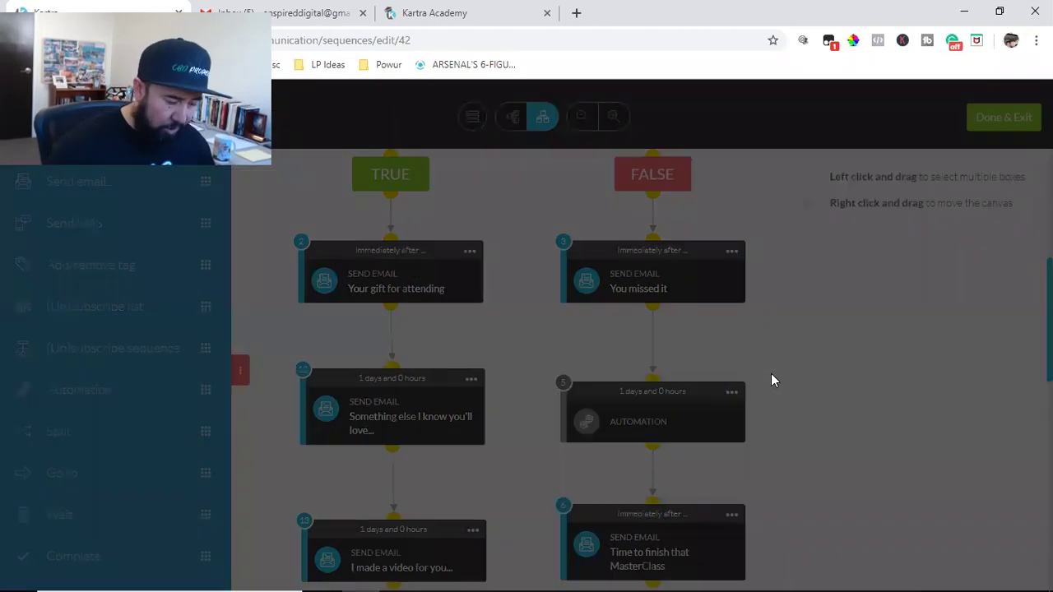
Step: Review the remaining steps of the TRUE and FALSE branches and exit the sequence editor
scroll(774, 380, down, 4)
scroll(773, 380, down, 5)
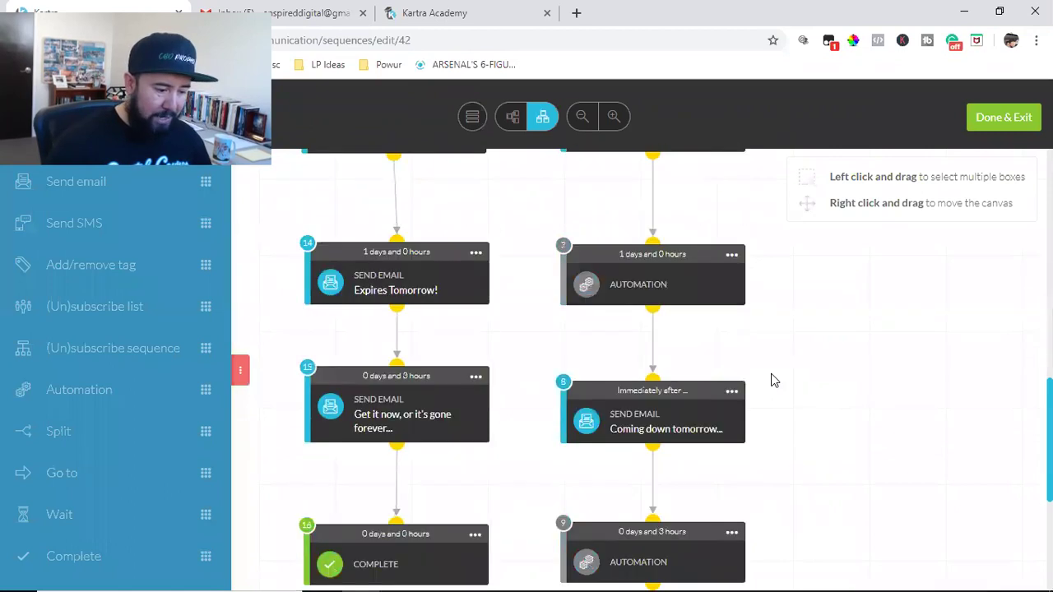
scroll(773, 380, up, 5)
scroll(773, 380, down, 1)
scroll(773, 380, down, 4)
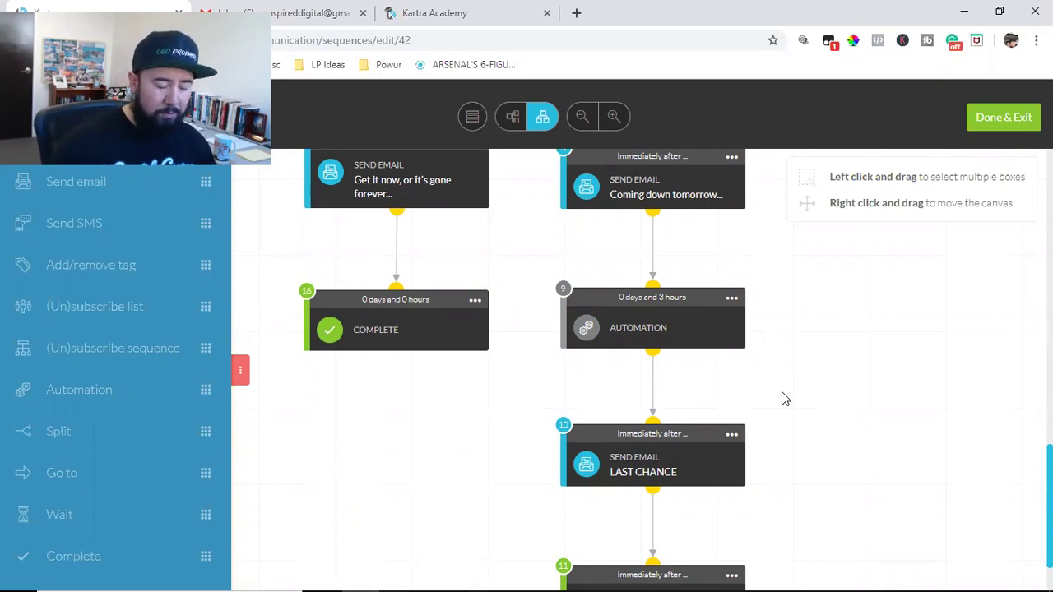
scroll(789, 403, up, 6)
scroll(796, 410, up, 3)
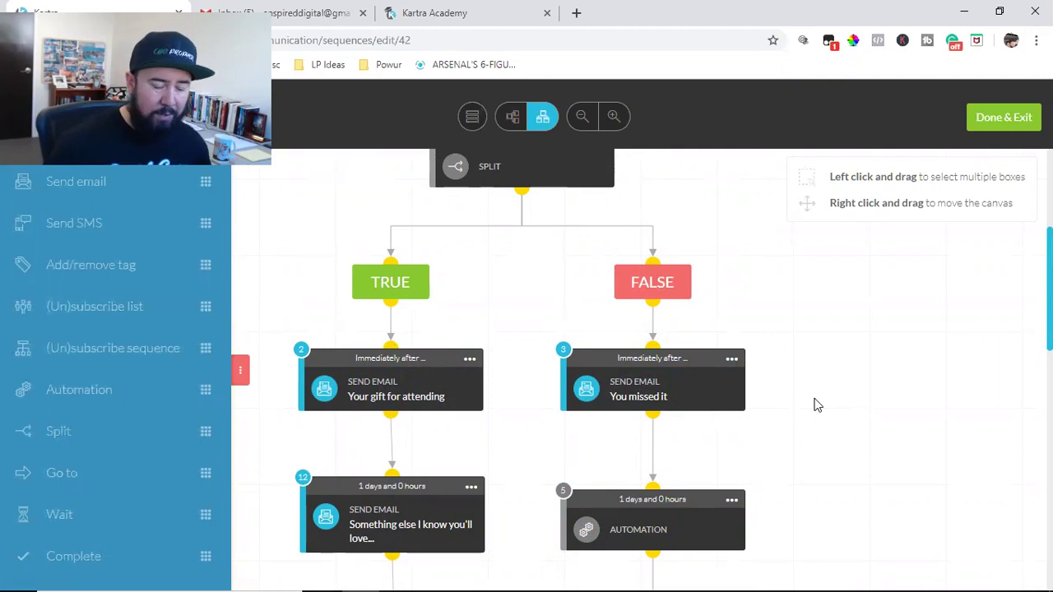
right_click(632, 282)
scroll(707, 306, down, 1)
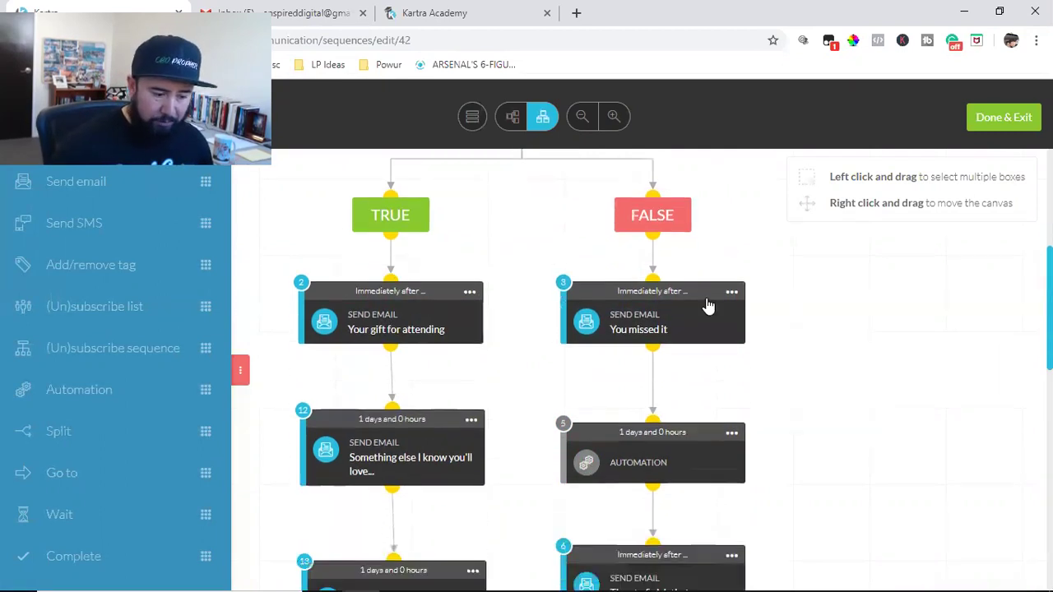
scroll(837, 376, down, 2)
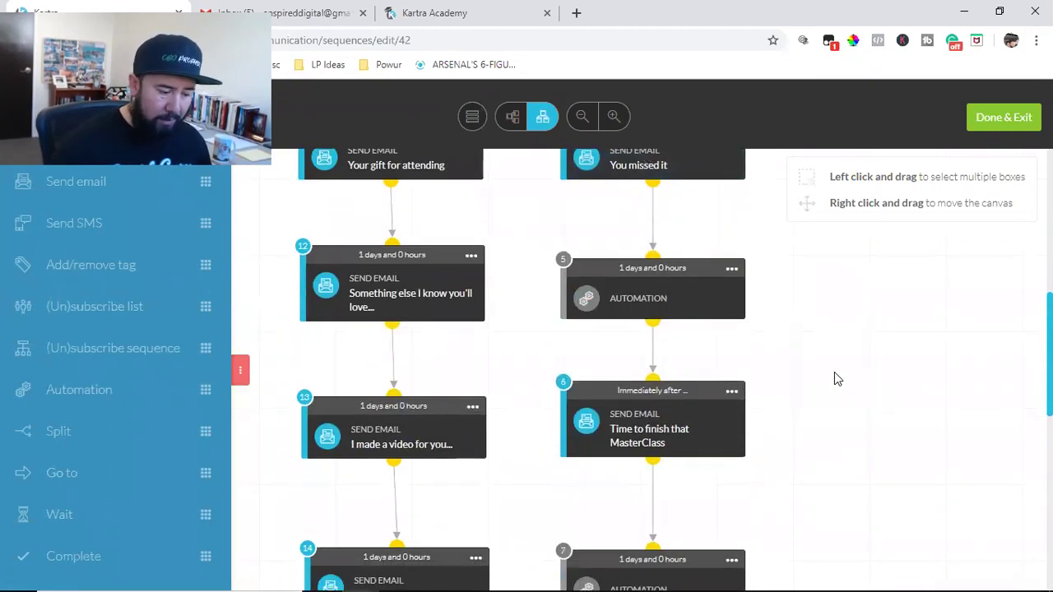
scroll(838, 378, up, 6)
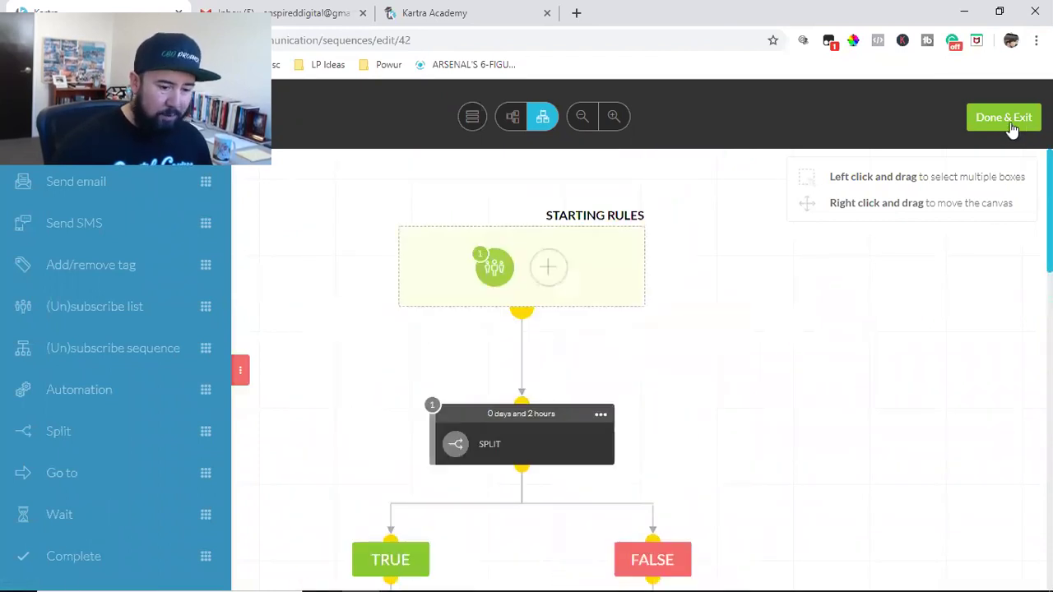
click(1005, 123)
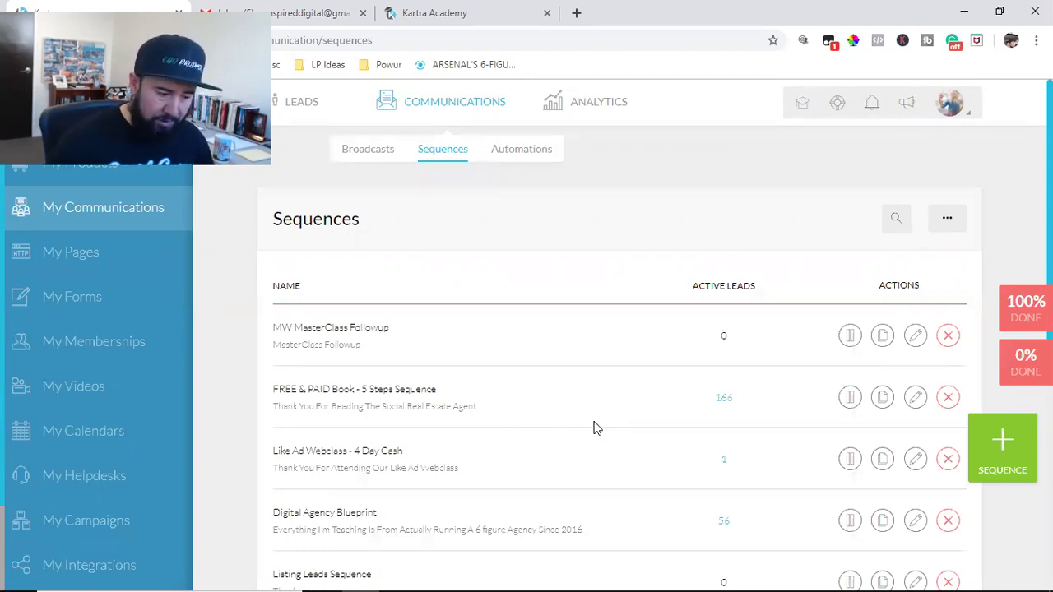
Step: Look over the imported Master Class pages in the account's pages list and open the campaigns list
click(59, 265)
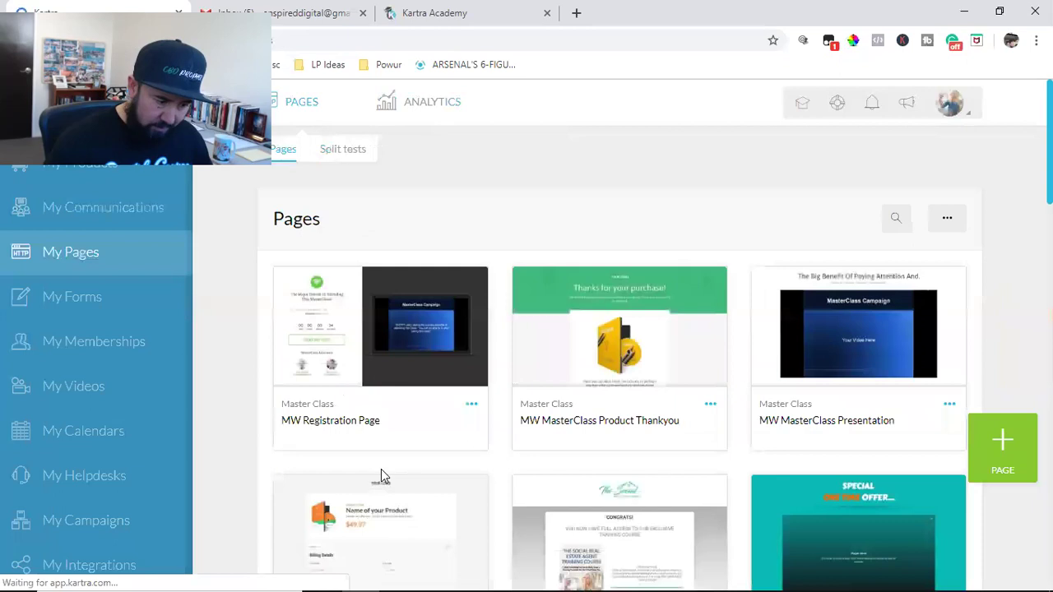
mouse_move(482, 359)
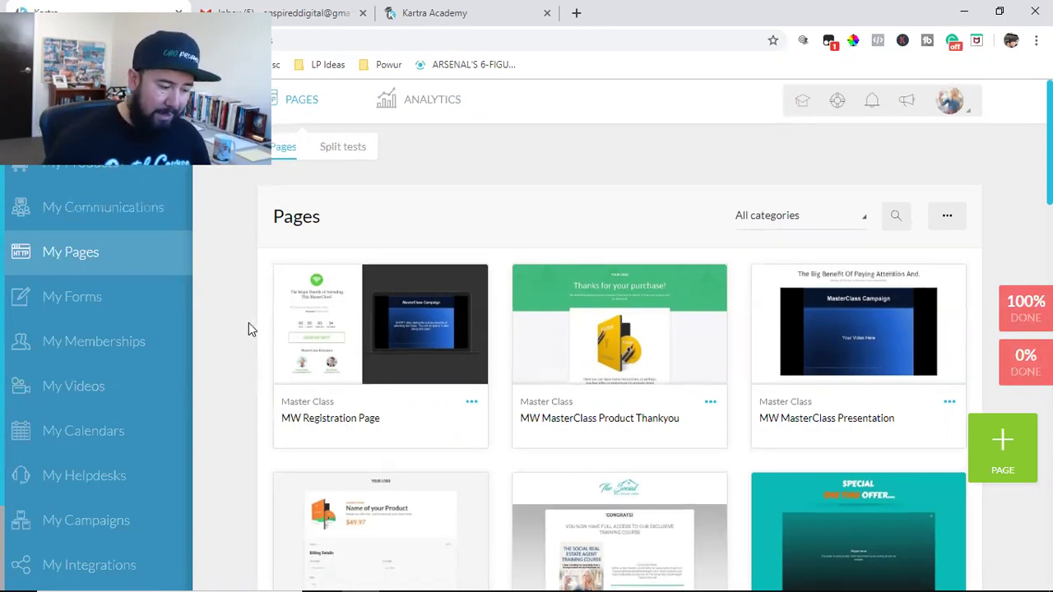
scroll(249, 327, down, 4)
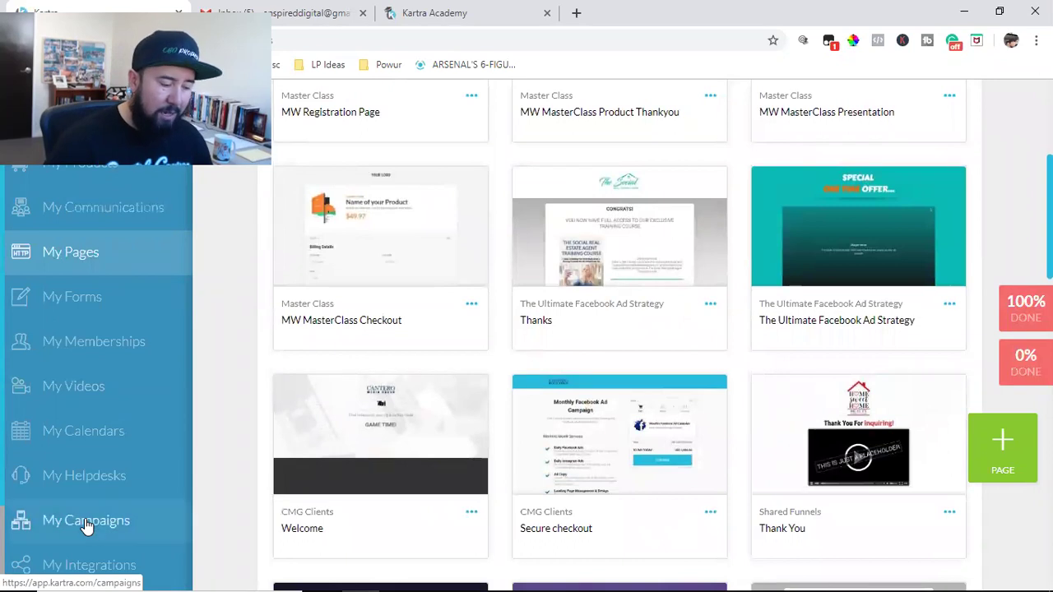
click(85, 522)
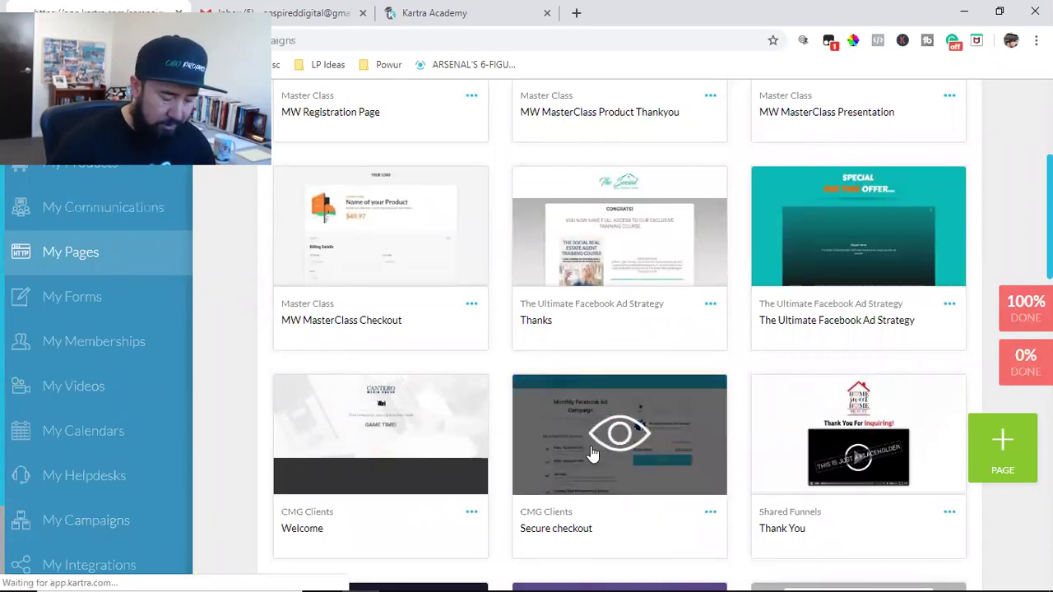